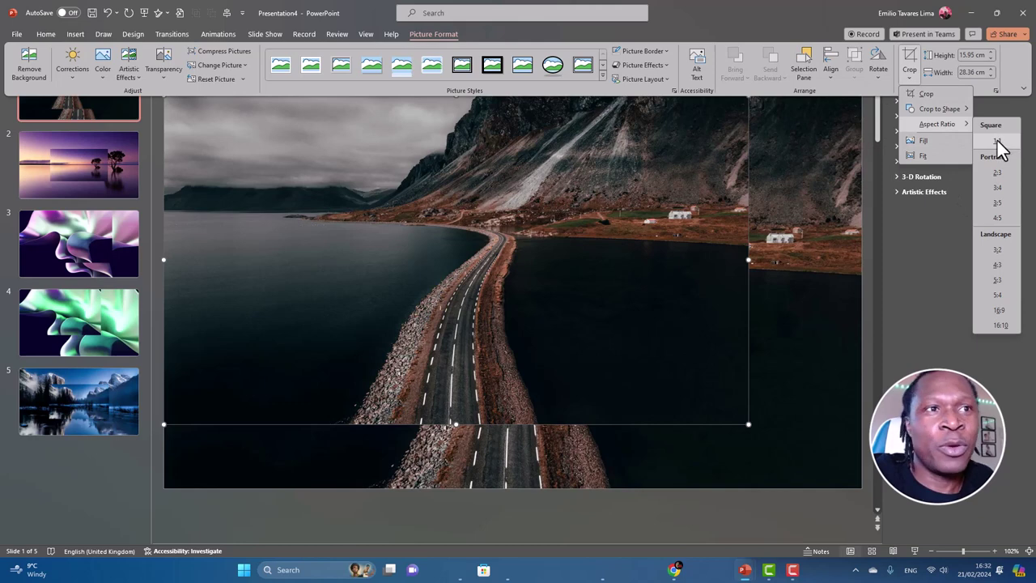
# Step: Crop the road picture on slide 1 to a 1:1 aspect ratio and shift it slightly to the right along the slide
pyautogui.click(999, 141)
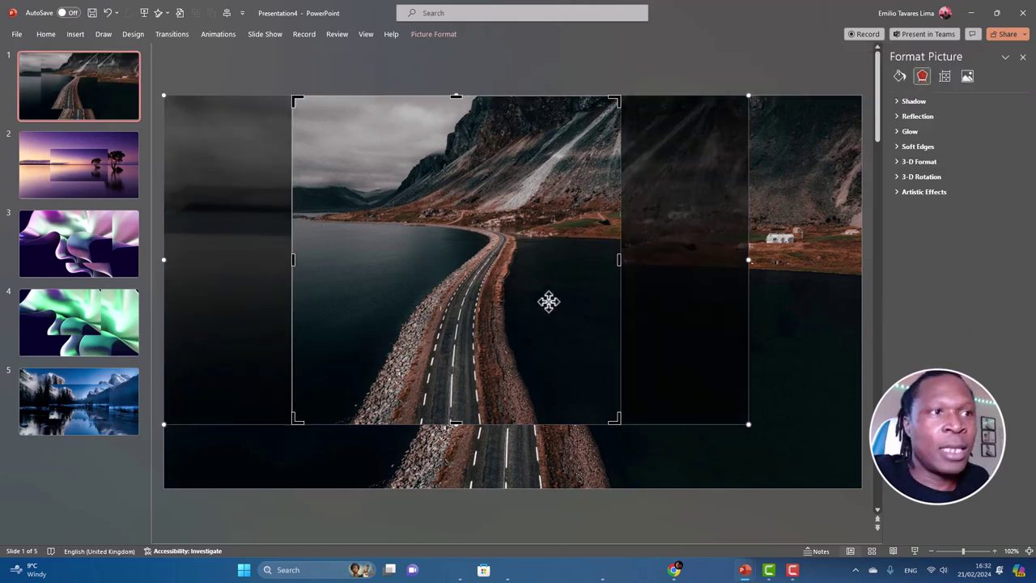
pyautogui.press('Escape')
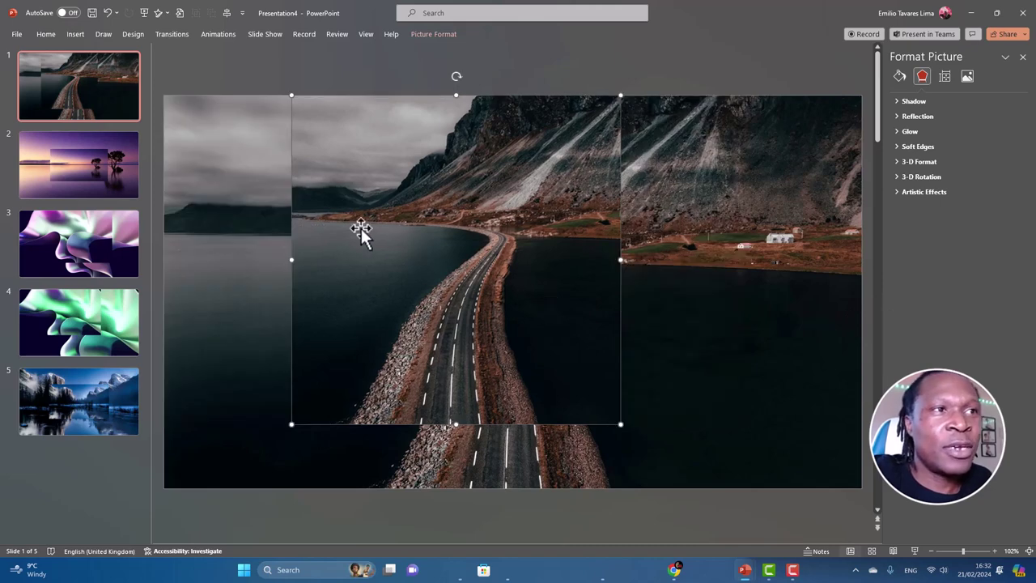
pyautogui.moveTo(442, 261); pyautogui.dragTo(458, 255)
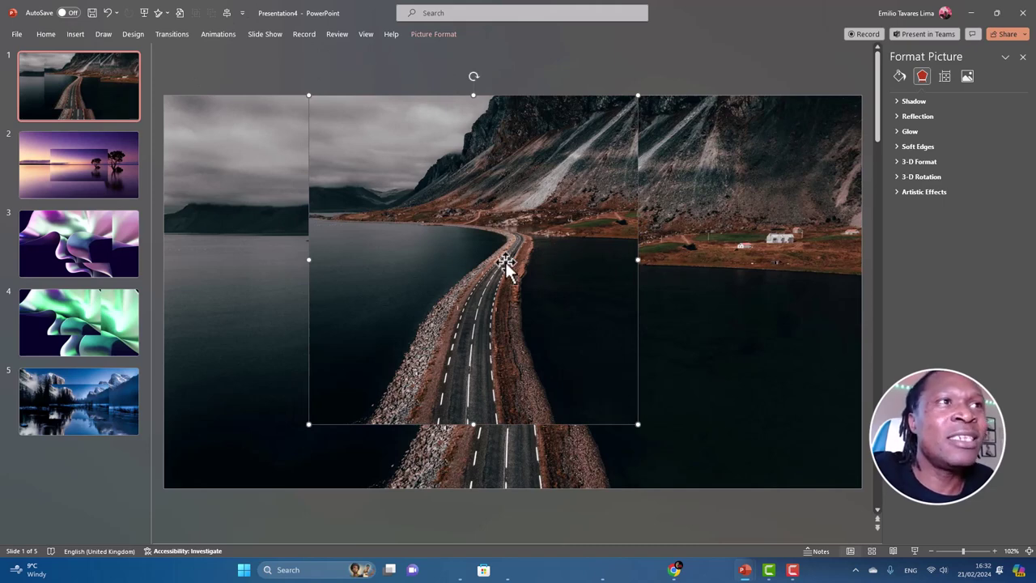
# Step: Crop the square road picture on slide 1 to the Oval shape
pyautogui.click(434, 34)
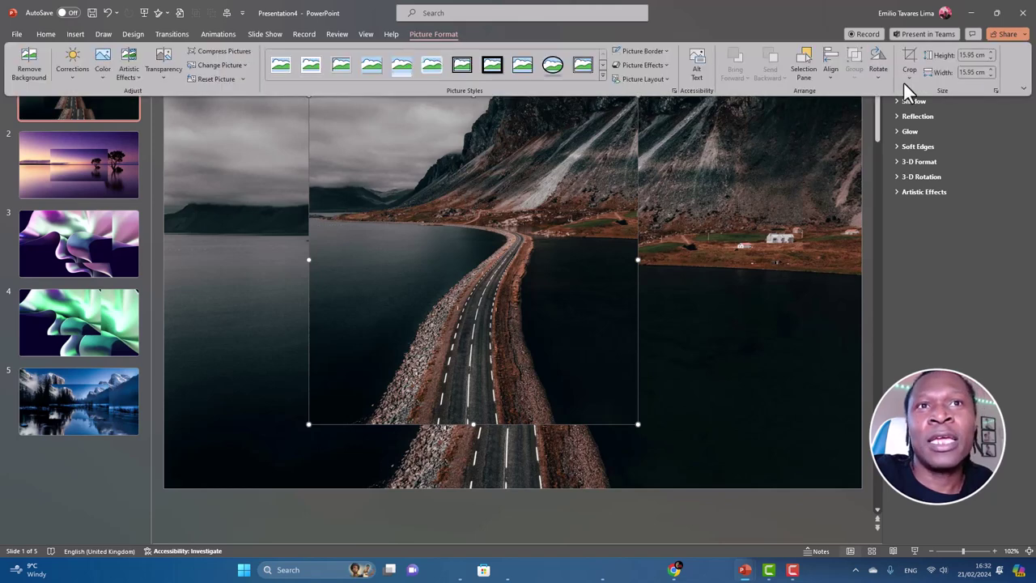
pyautogui.click(907, 81)
pyautogui.moveTo(949, 115)
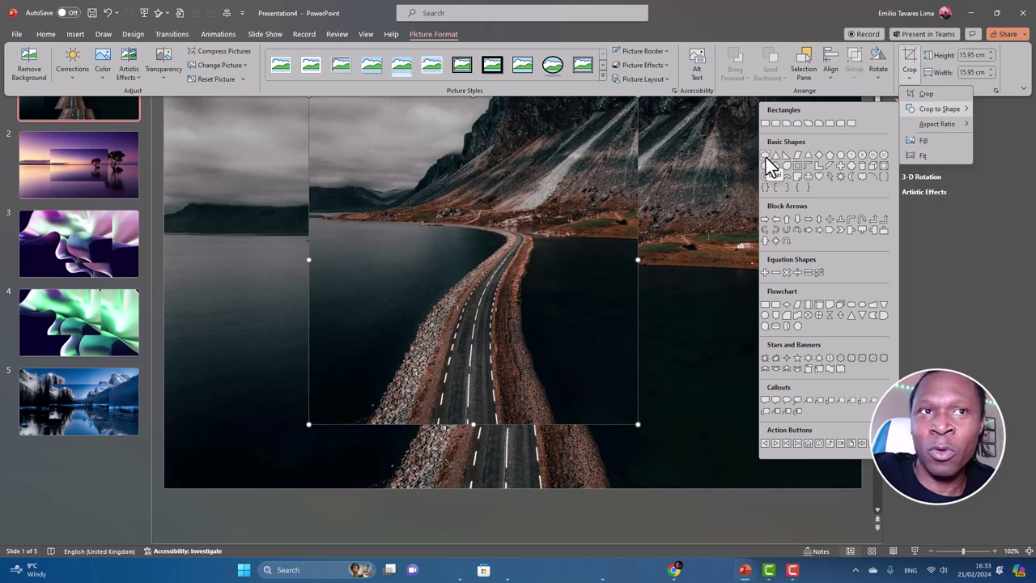
pyautogui.click(766, 159)
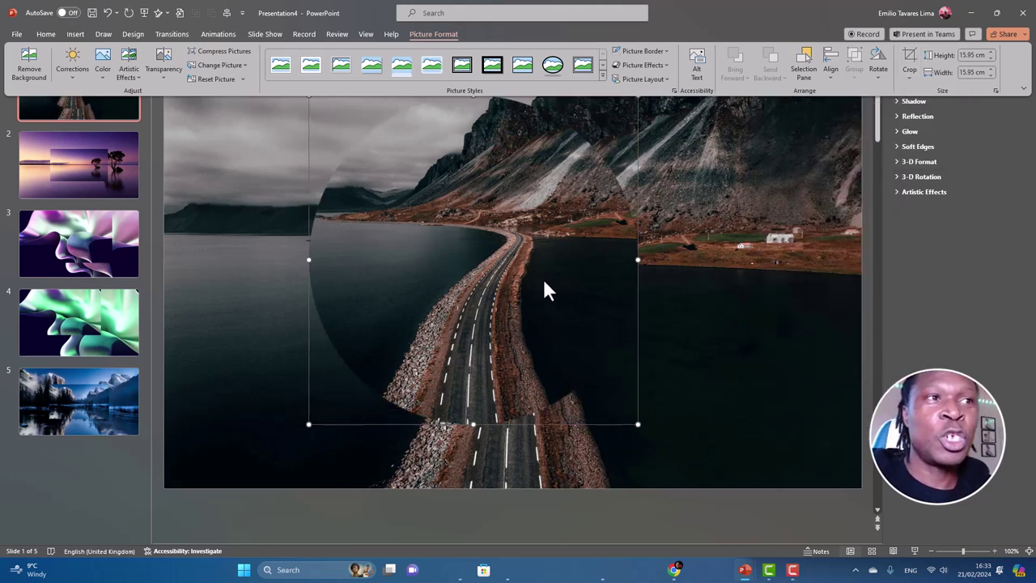
# Step: Set the circular road picture's width to 3.18 cm and move it just below the lower-right corner of slide 1
pyautogui.doubleClick(970, 55)
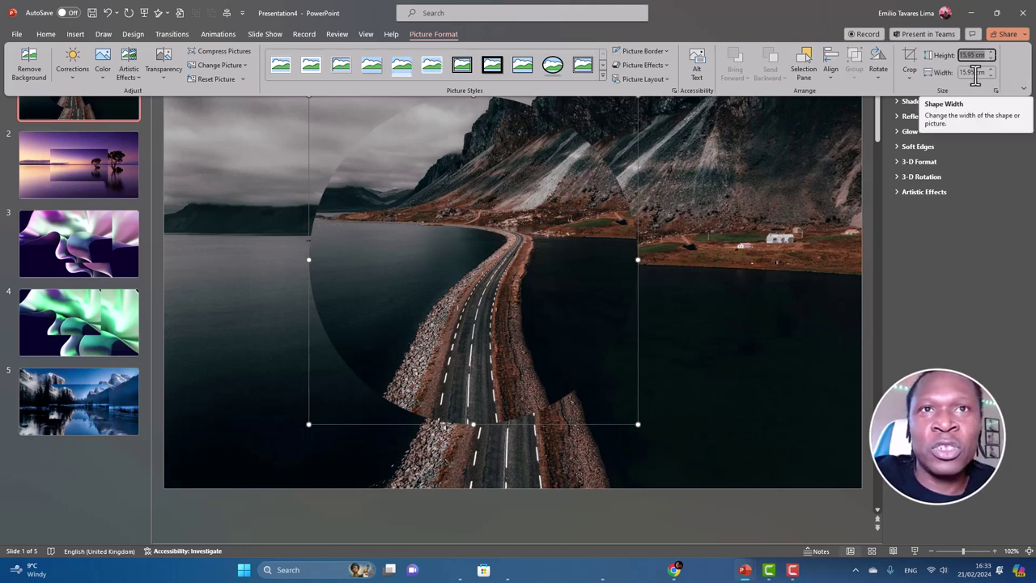
pyautogui.click(976, 73)
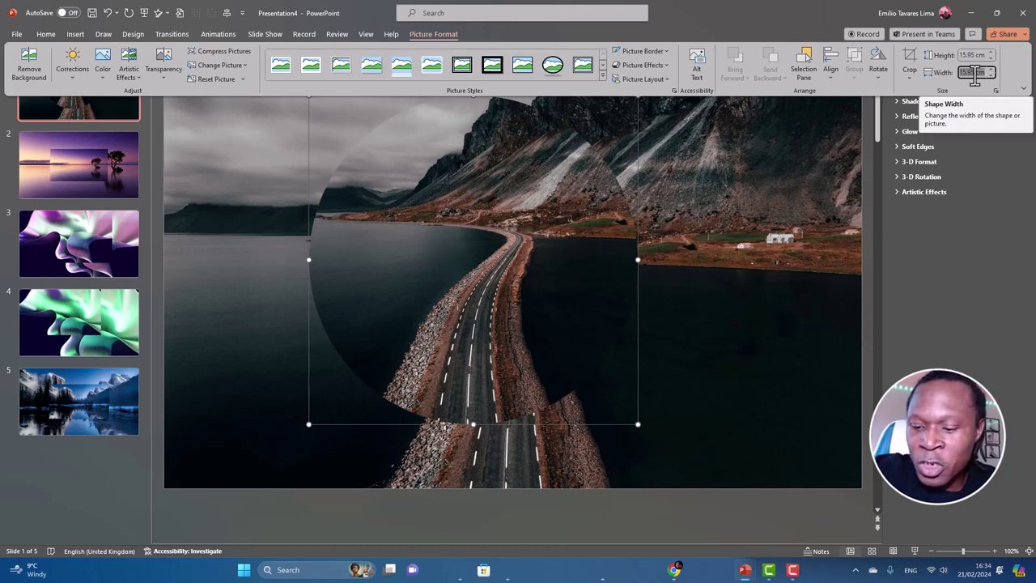
pyautogui.write('8')
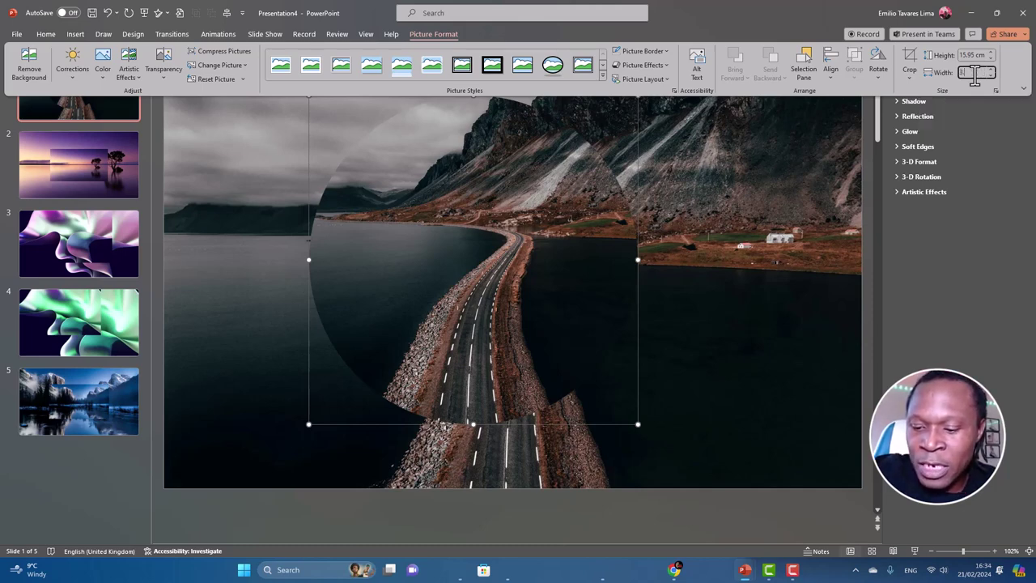
pyautogui.press('Return')
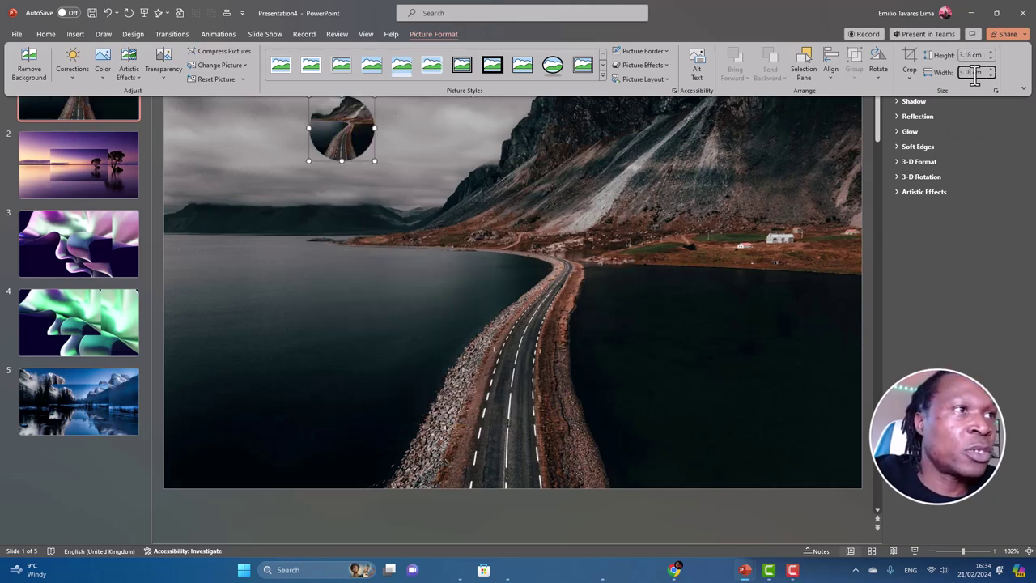
pyautogui.click(340, 134)
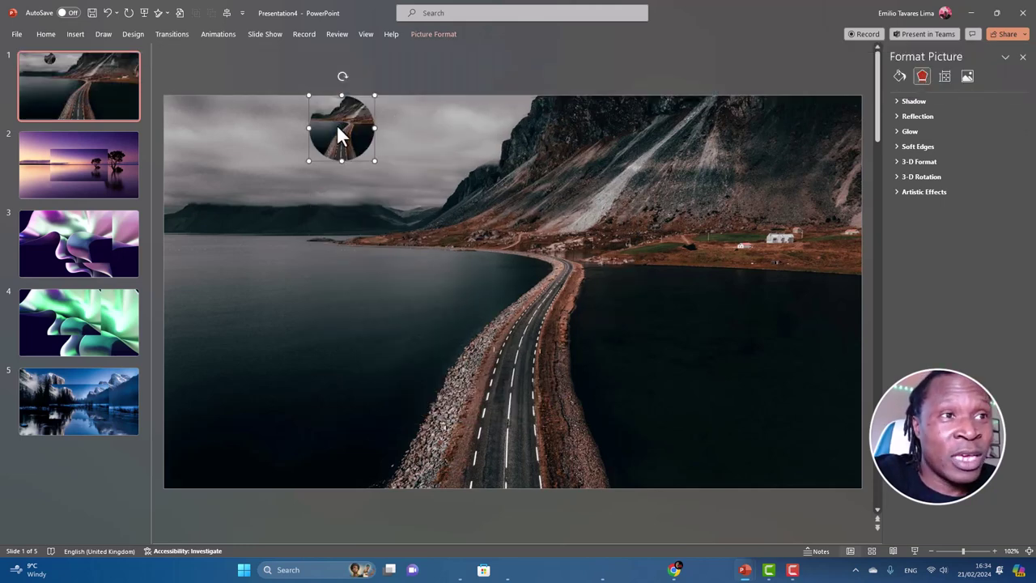
pyautogui.moveTo(340, 133); pyautogui.dragTo(823, 509)
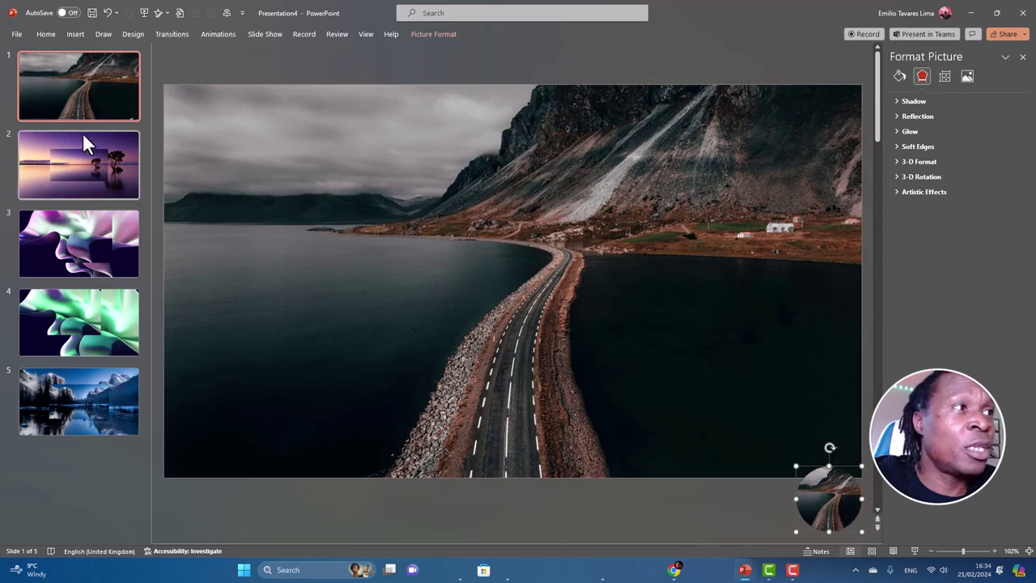
# Step: On slide 2, crop the inset sunset picture to 1:1 and reposition the image so the tree sits inside the crop area
pyautogui.click(87, 175)
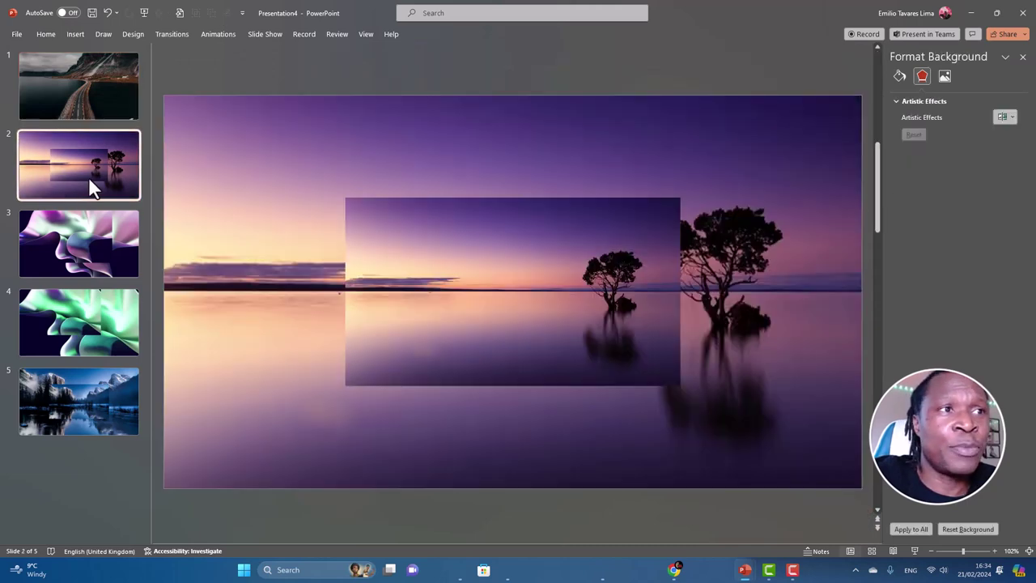
pyautogui.click(484, 277)
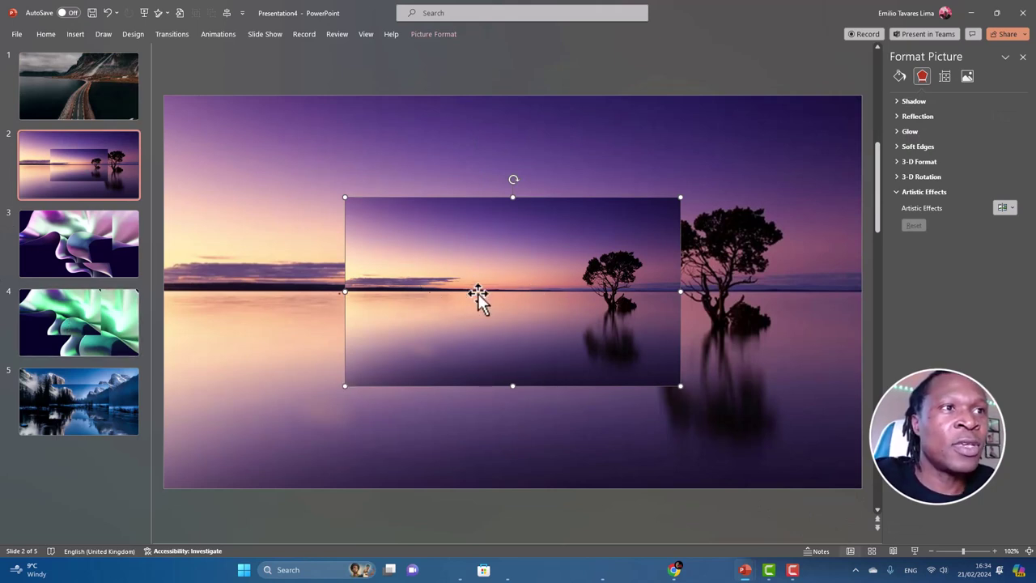
pyautogui.click(441, 34)
pyautogui.click(910, 77)
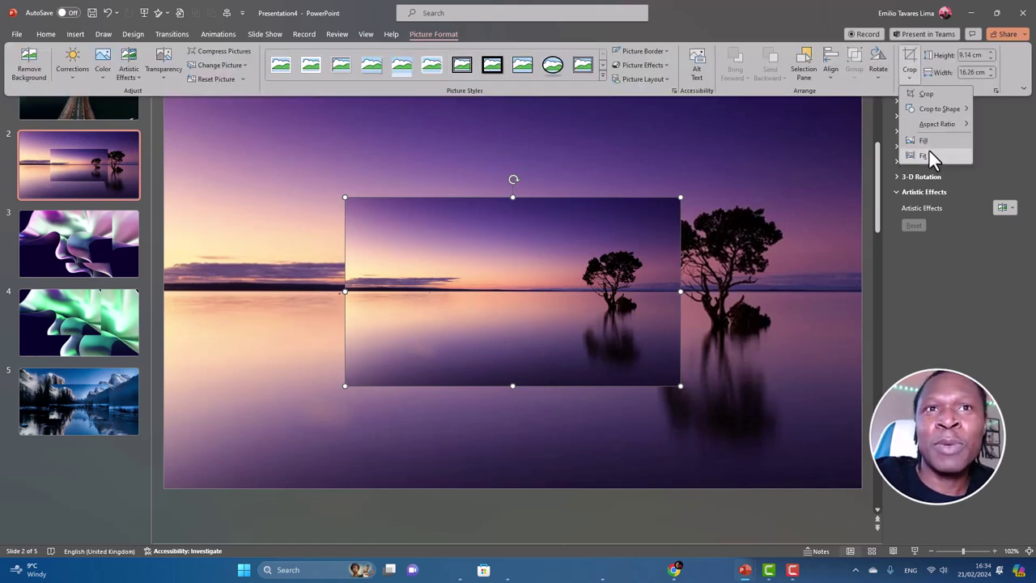
pyautogui.click(995, 140)
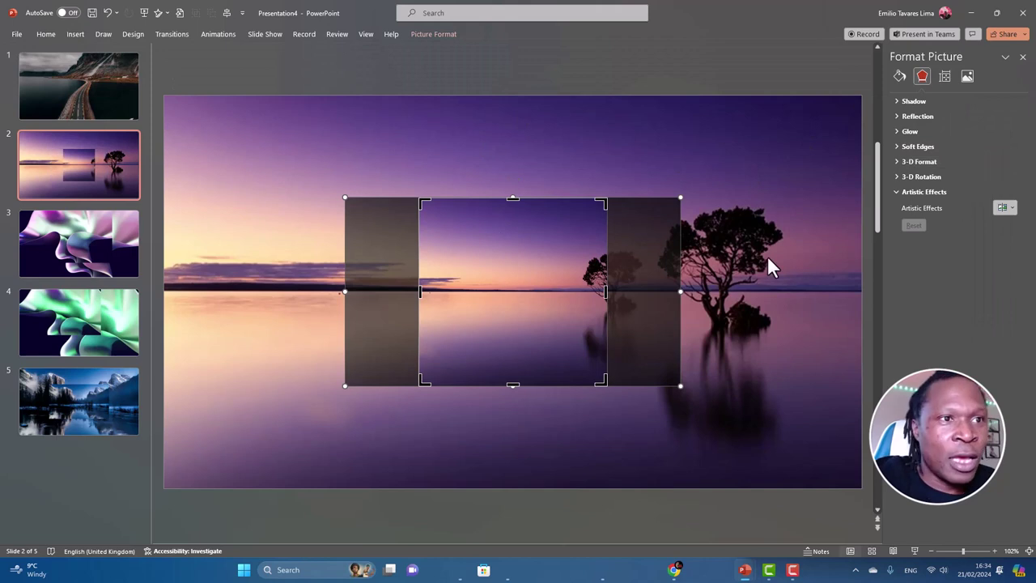
pyautogui.moveTo(543, 294); pyautogui.dragTo(475, 302)
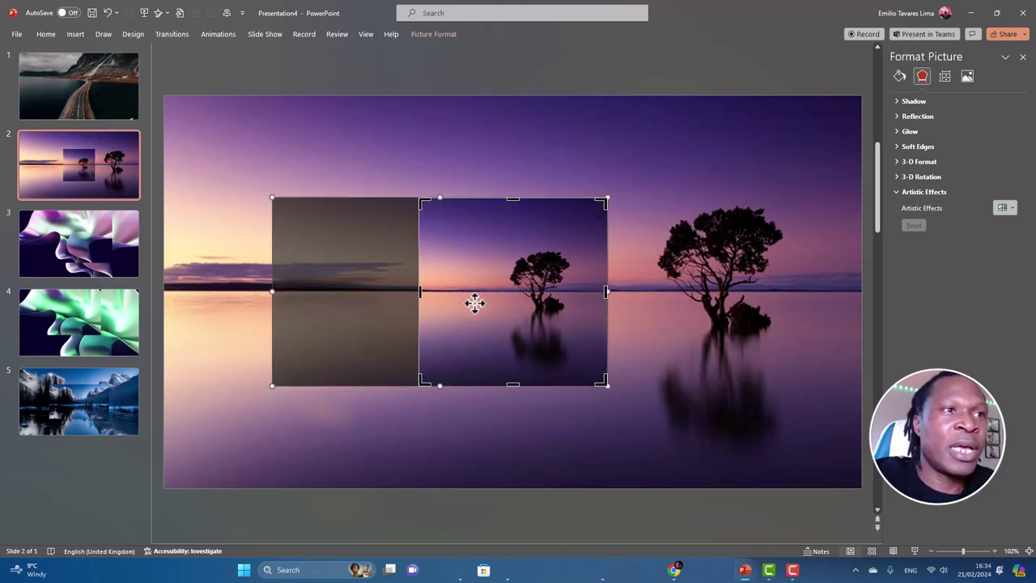
pyautogui.press('Escape')
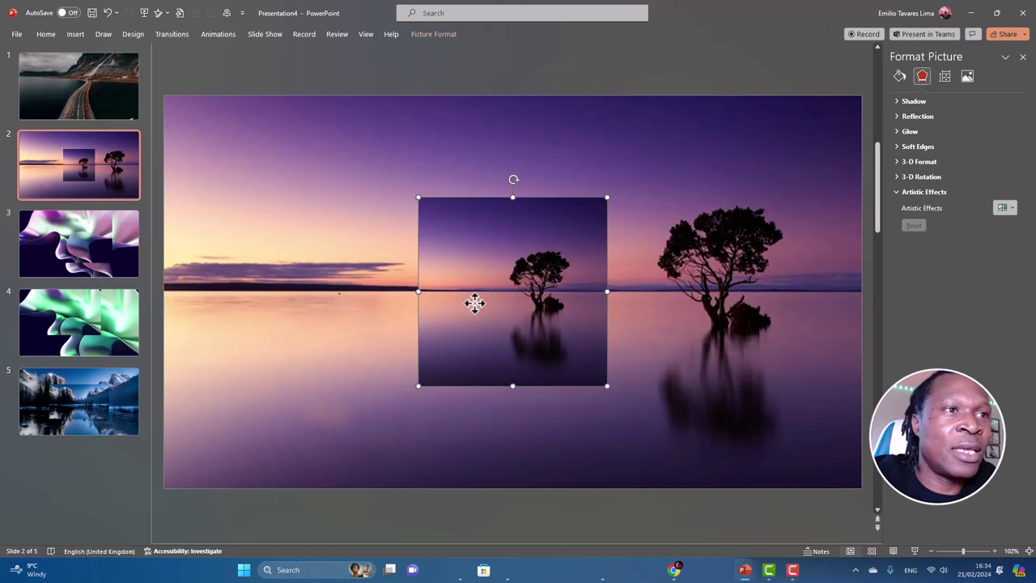
# Step: Crop the square sunset picture on slide 2 to the Oval shape
pyautogui.click(434, 35)
pyautogui.click(908, 78)
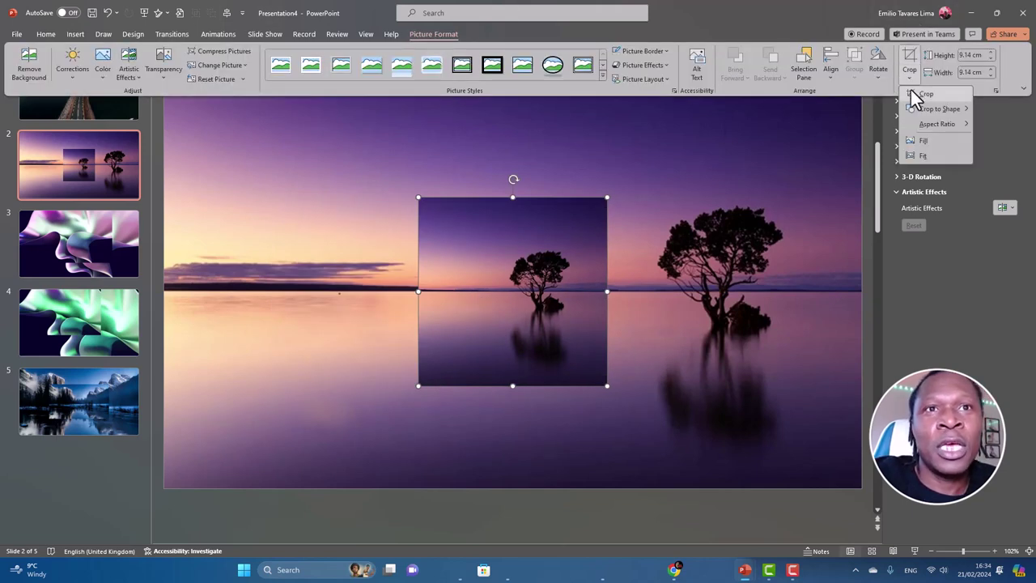
pyautogui.moveTo(962, 109)
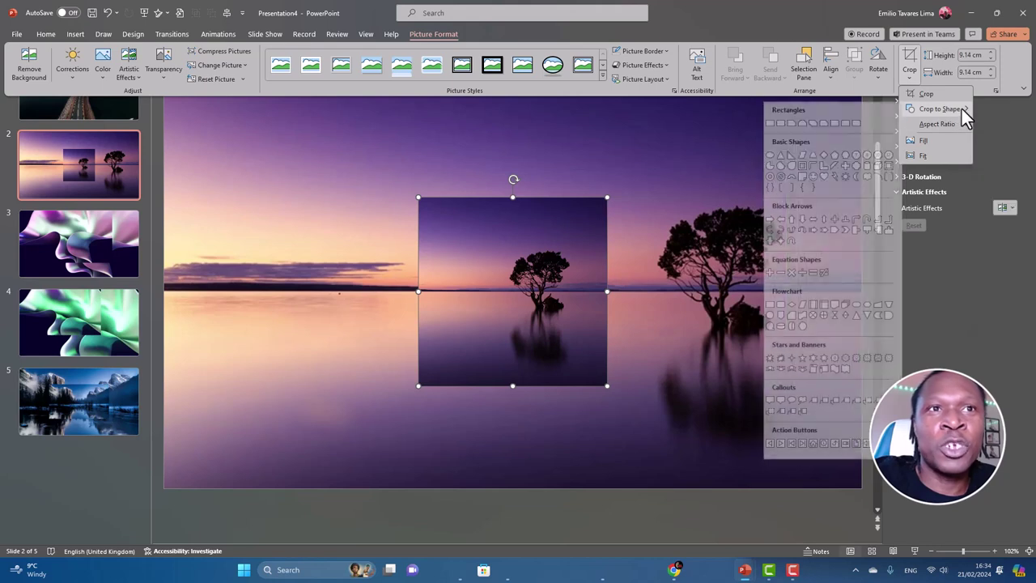
pyautogui.click(767, 155)
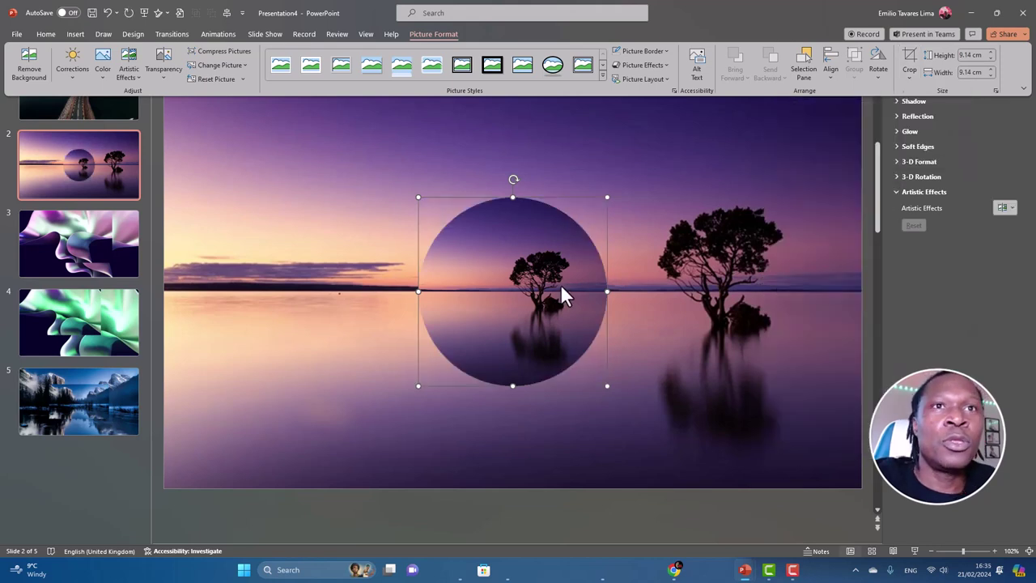
# Step: Set the circular sunset picture's width to 3.18 cm and move it to the lower-right corner of slide 2, mostly off the slide
pyautogui.click(969, 72)
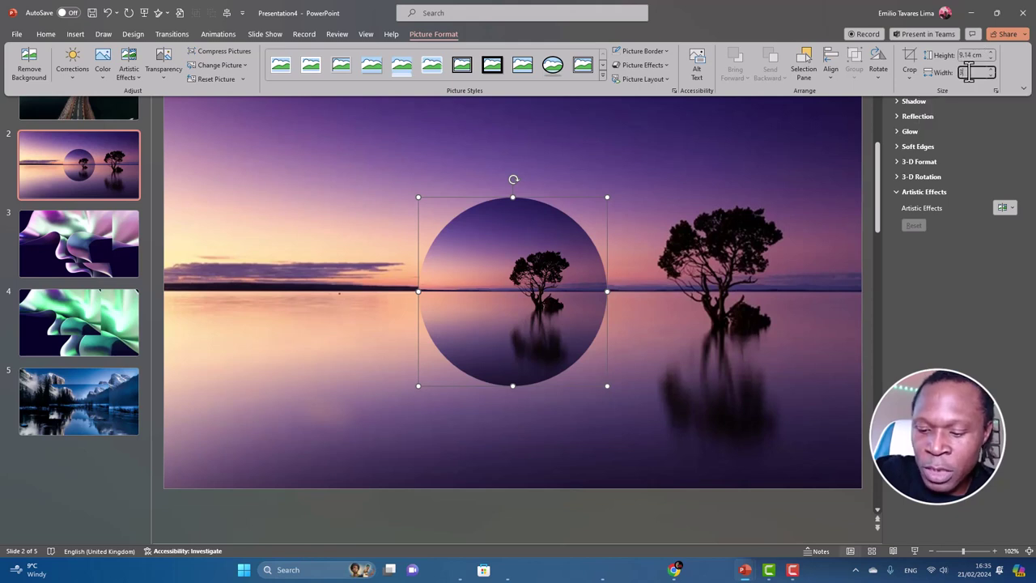
pyautogui.write('3')
pyautogui.press('Return')
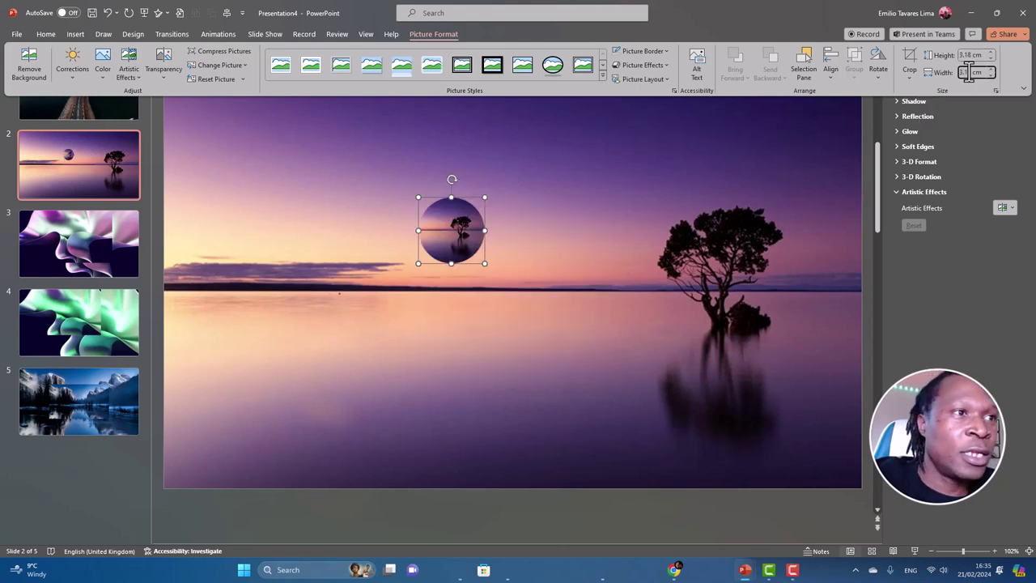
pyautogui.click(455, 235)
pyautogui.moveTo(455, 235); pyautogui.dragTo(822, 506)
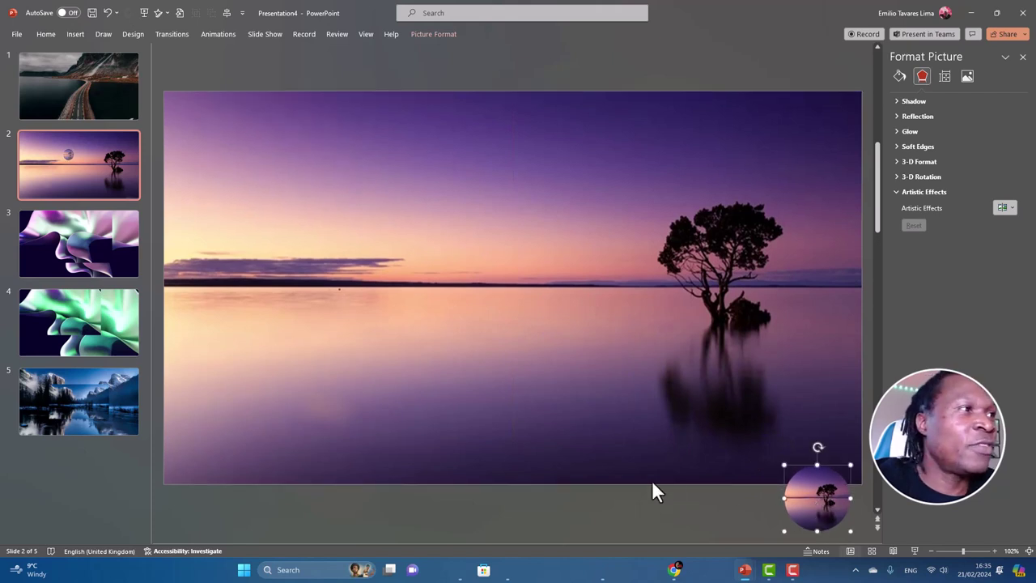
# Step: Crop the inset purple wave picture on slide 3 to a 1:1 aspect ratio
pyautogui.click(64, 244)
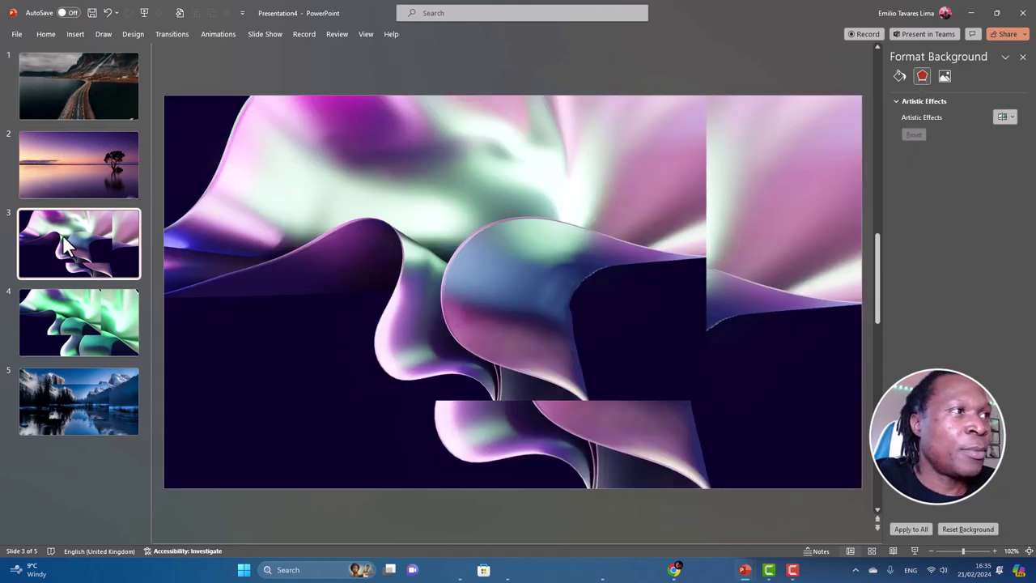
pyautogui.click(546, 271)
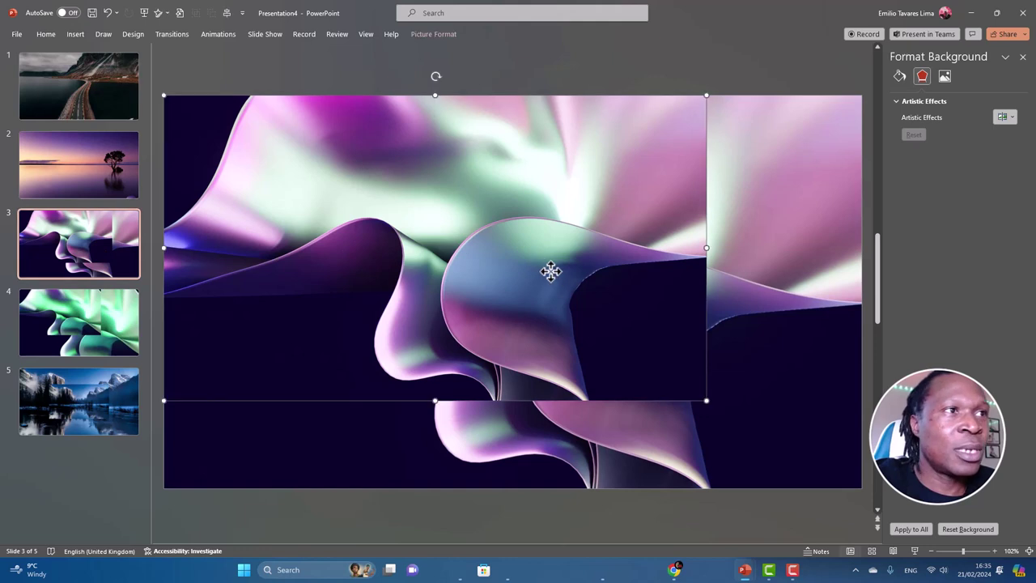
pyautogui.click(431, 34)
pyautogui.click(912, 81)
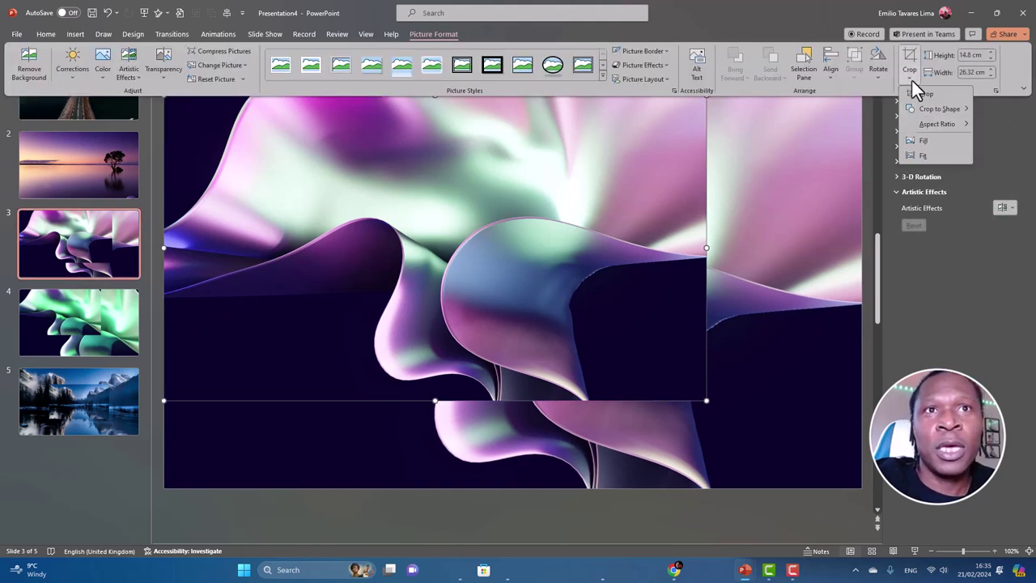
pyautogui.click(918, 94)
# Step: Crop the square purple wave picture on slide 3 to the Oval shape
pyautogui.click(434, 34)
pyautogui.click(909, 75)
pyautogui.moveTo(942, 112)
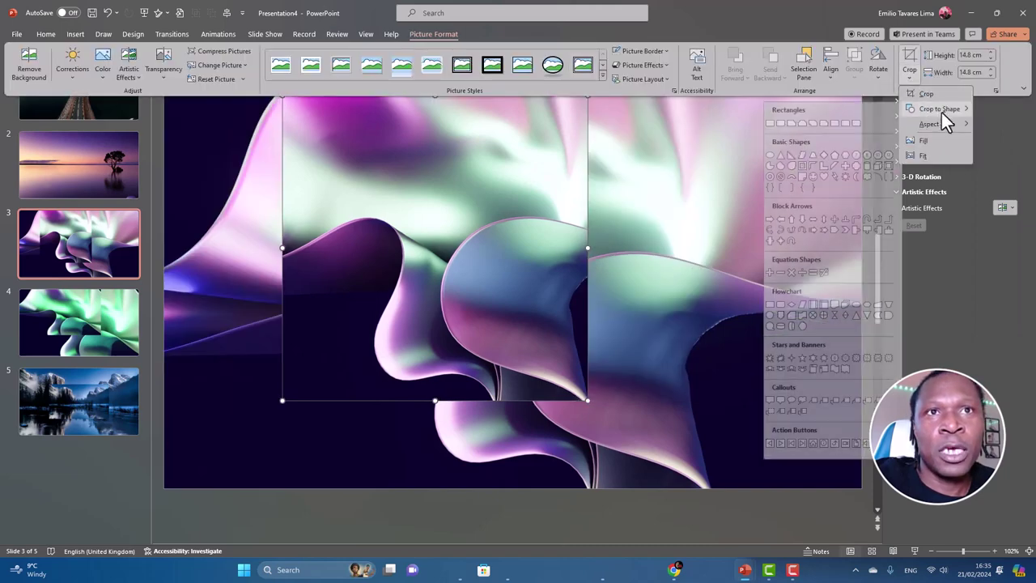
pyautogui.click(769, 160)
# Step: Set the circular purple wave picture's width to 3.18 cm and move it below the lower-right corner of slide 3
pyautogui.click(978, 72)
pyautogui.write('3.2')
pyautogui.press('Return')
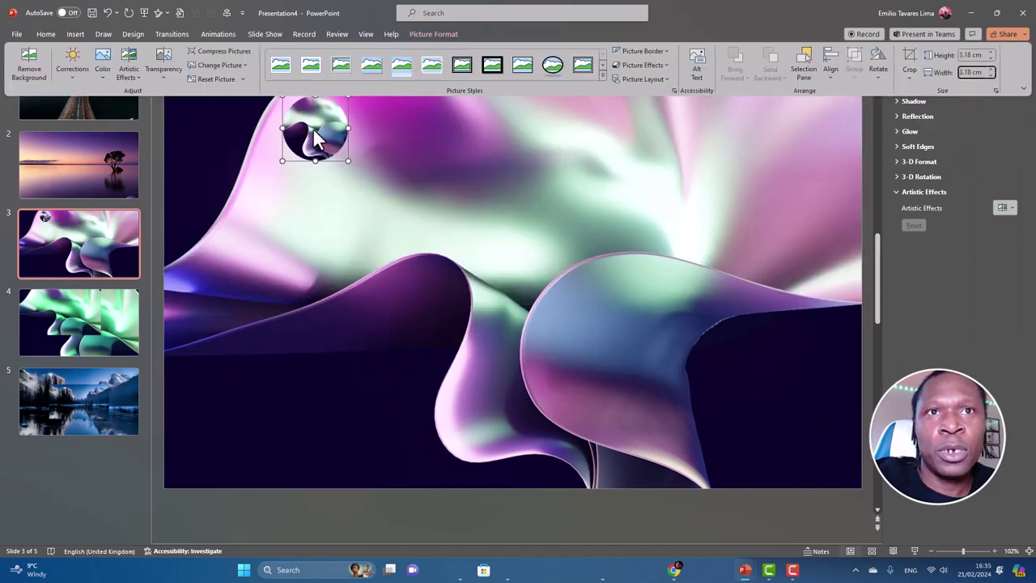
pyautogui.moveTo(314, 128); pyautogui.dragTo(821, 516)
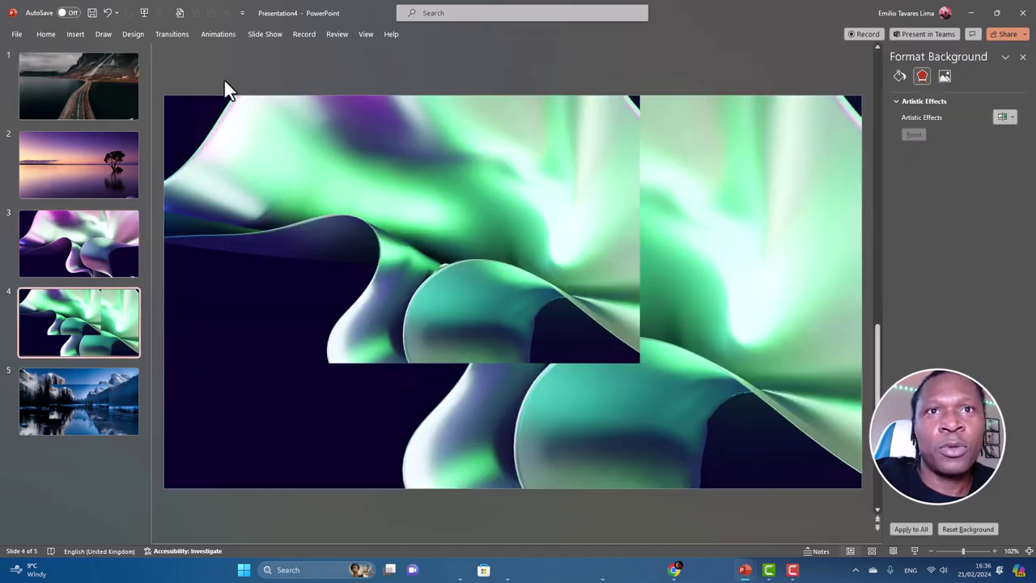
# Step: On slide 4, crop the inset green wave picture to 1:1 and shift the image leftward within the crop area
pyautogui.doubleClick(536, 139)
pyautogui.click(912, 81)
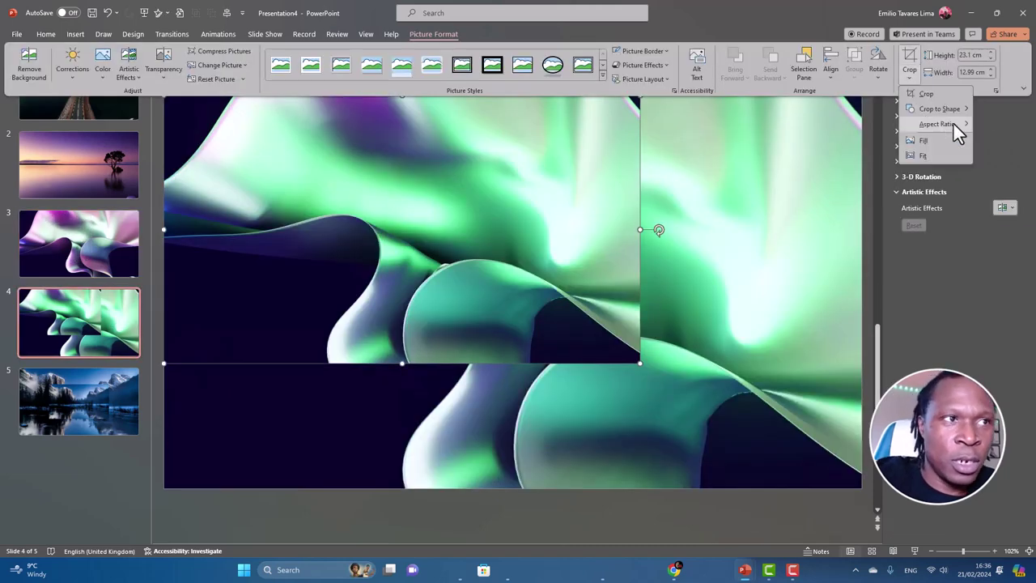
pyautogui.click(976, 186)
pyautogui.moveTo(454, 231); pyautogui.dragTo(411, 236)
pyautogui.press('Escape')
# Step: Crop the square green wave picture on slide 4 to the Oval shape
pyautogui.click(433, 35)
pyautogui.click(910, 75)
pyautogui.moveTo(956, 109)
pyautogui.click(768, 163)
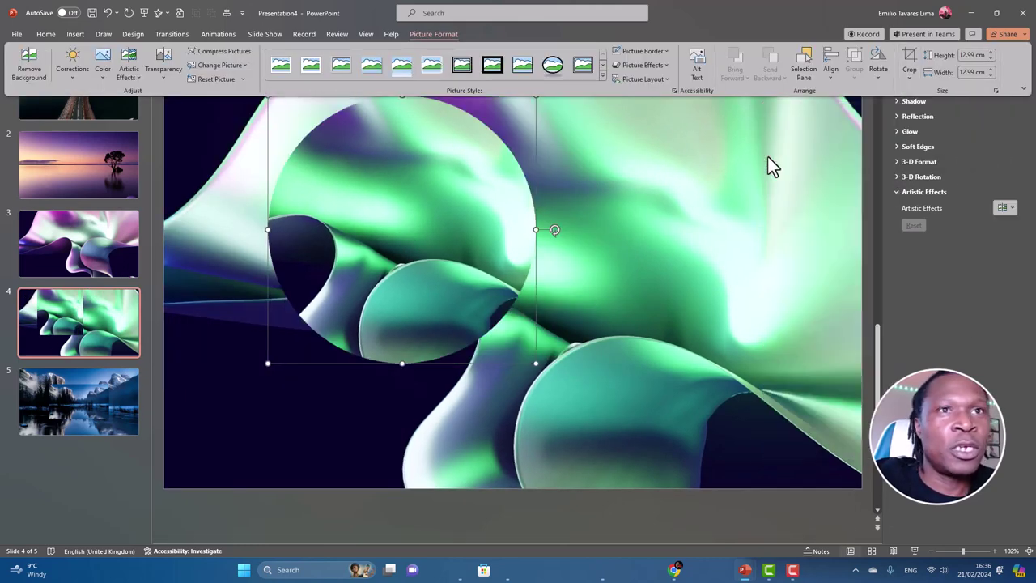
# Step: Resize the circular green wave picture to the other circles' 3.18 cm width and move it below the lower-right corner of slide 4
pyautogui.click(975, 74)
pyautogui.write('3.2')
pyautogui.press('Return')
pyautogui.moveTo(519, 146); pyautogui.dragTo(835, 516)
# Step: Crop the inset mountain lake picture on slide 5 to a 1:1 aspect ratio
pyautogui.scroll(-2, 553, 153)
pyautogui.click(539, 211)
pyautogui.click(433, 35)
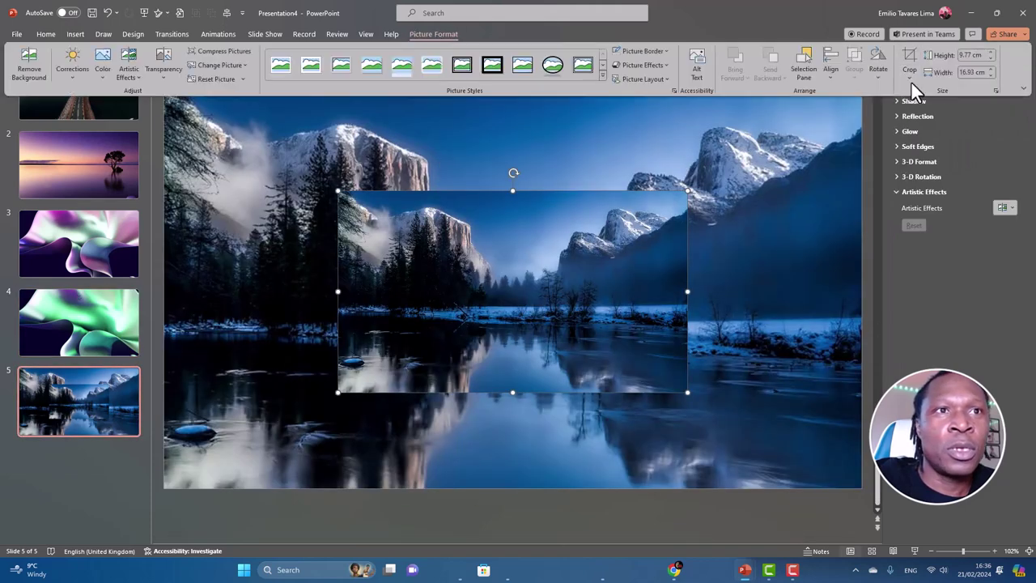
pyautogui.click(910, 74)
pyautogui.moveTo(932, 109)
pyautogui.click(914, 142)
pyautogui.click(716, 298)
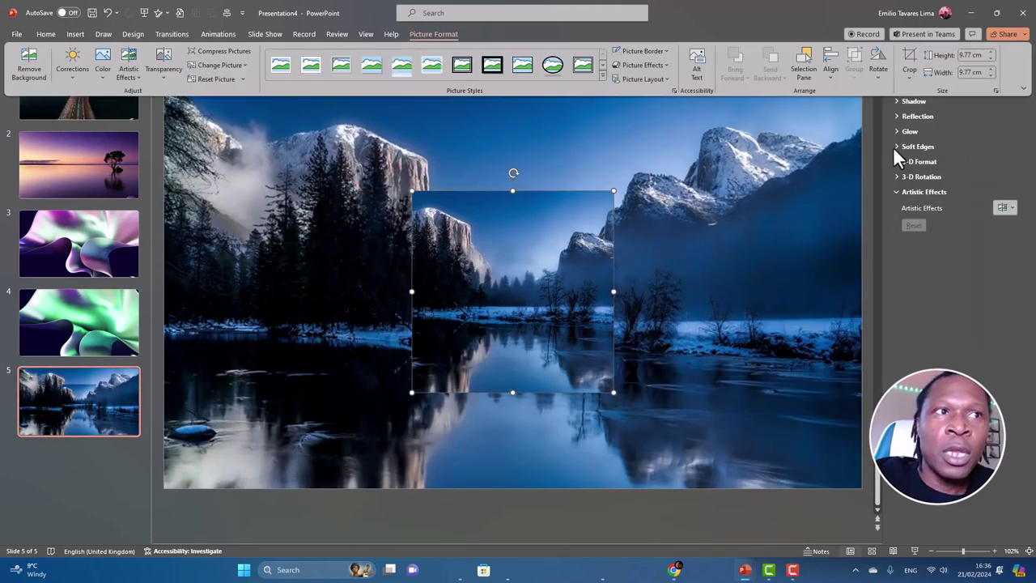
# Step: Crop the square mountain lake picture on slide 5 to the Oval shape
pyautogui.click(915, 78)
pyautogui.moveTo(939, 109)
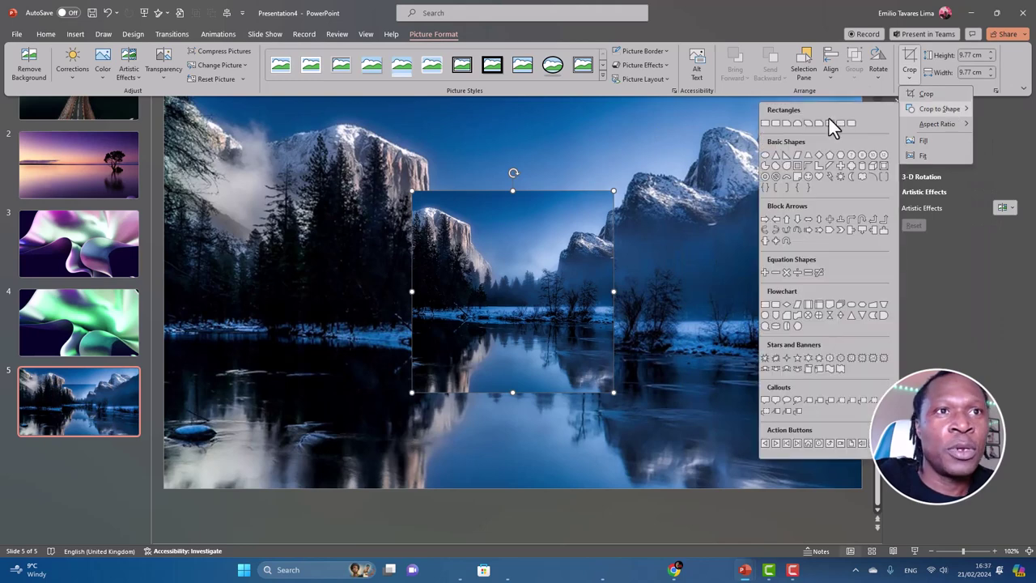
pyautogui.click(769, 164)
# Step: Set the circular mountain lake picture's width to 3.18 cm and move it below the lower-right corner of slide 5
pyautogui.click(971, 72)
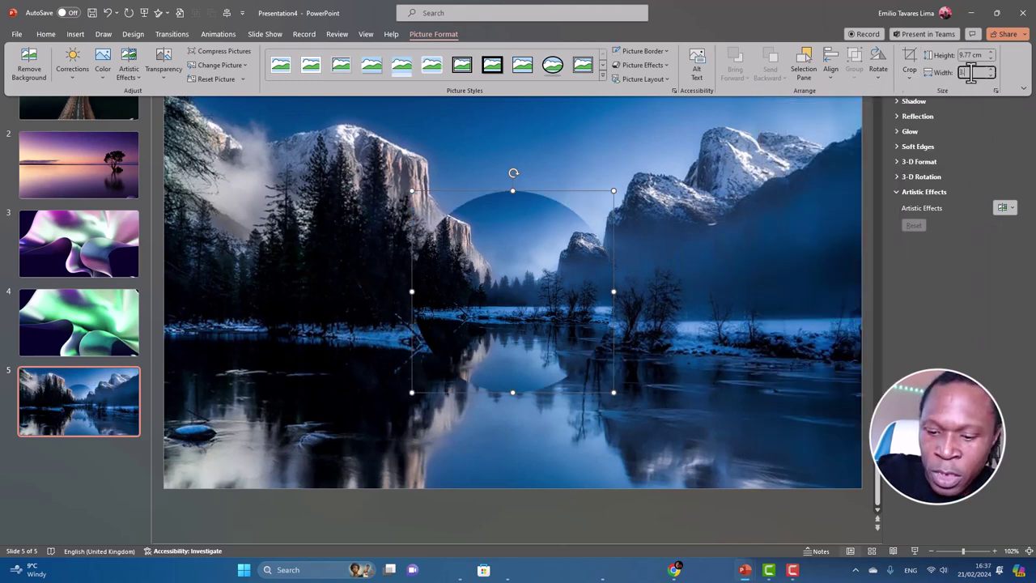
pyautogui.write('3.18')
pyautogui.press('Return')
pyautogui.click(444, 223)
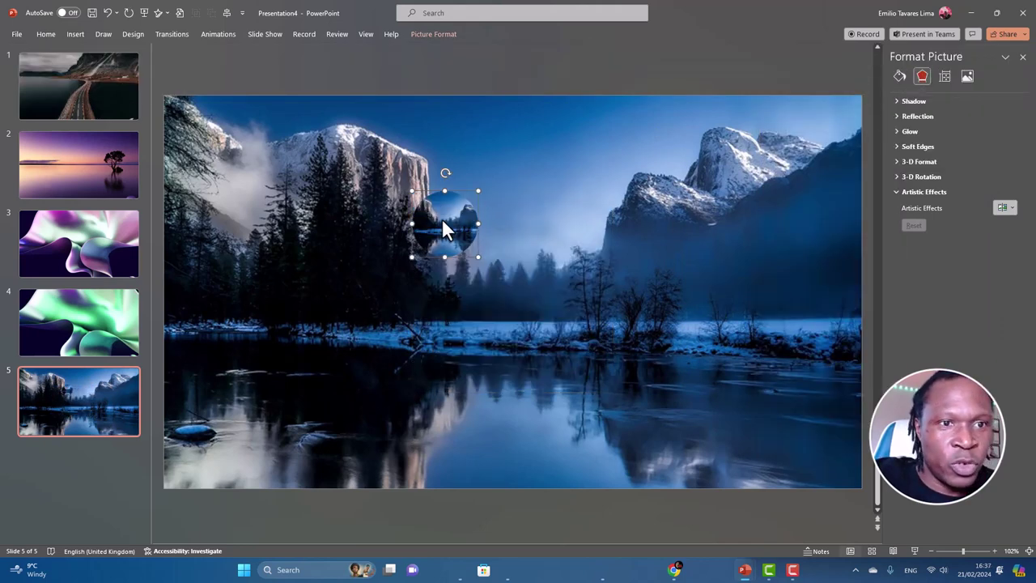
pyautogui.moveTo(445, 223); pyautogui.dragTo(820, 515)
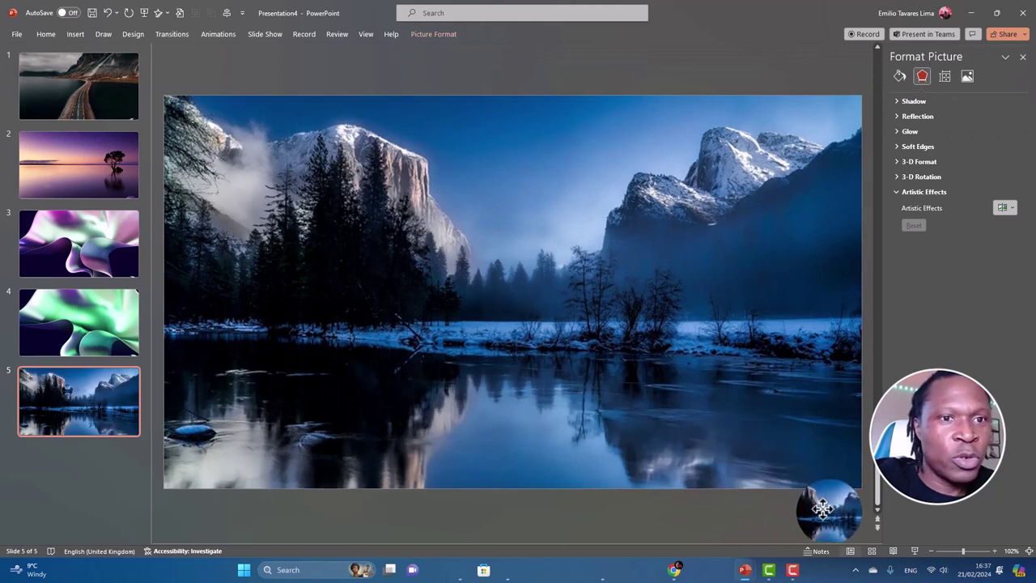
# Step: Draw a tall, narrow rounded rectangle about 2.59 cm wide and 11.86 cm high near the middle of slide 1
pyautogui.click(77, 99)
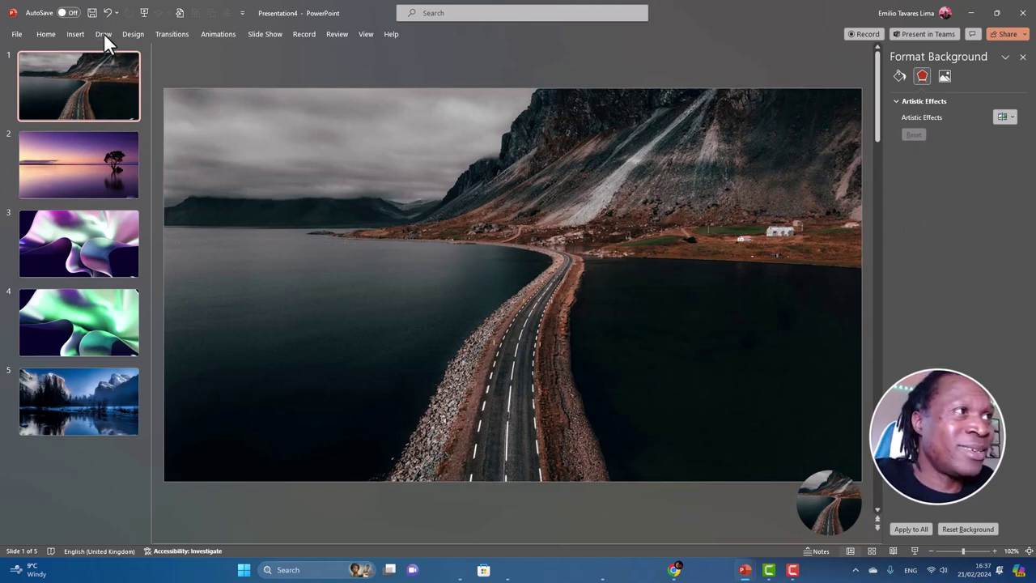
pyautogui.click(75, 34)
pyautogui.click(311, 121)
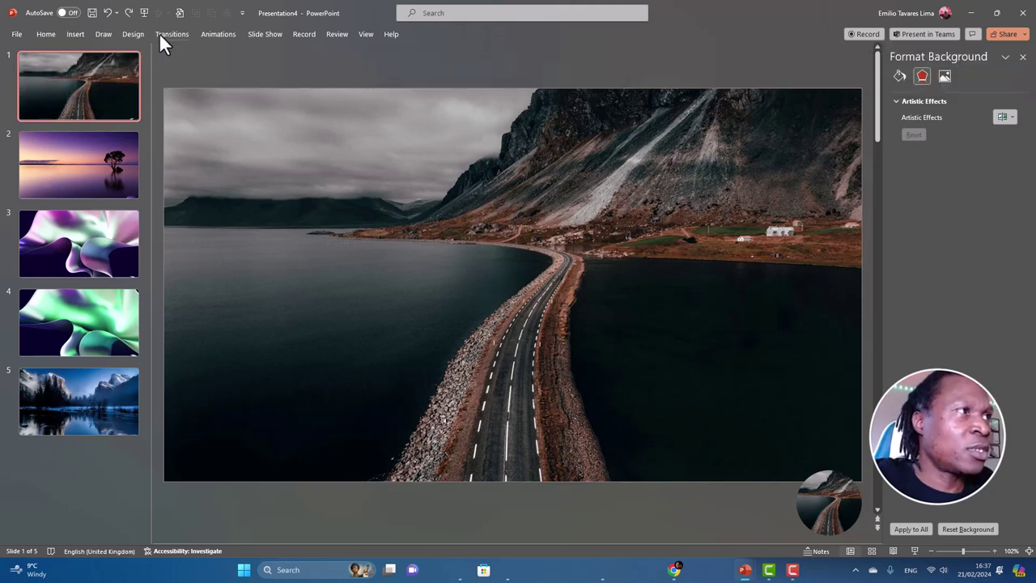
pyautogui.click(75, 34)
pyautogui.click(240, 73)
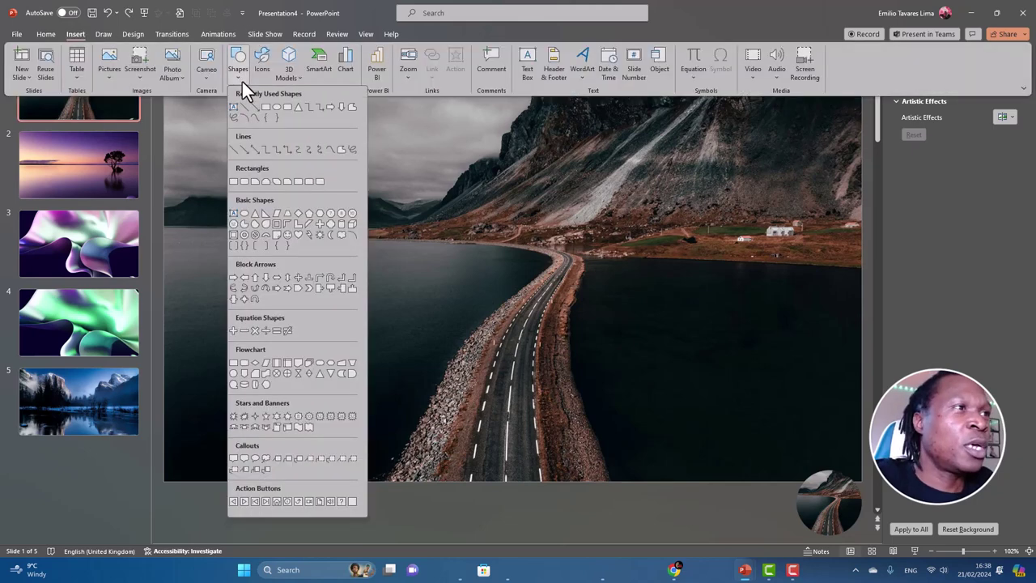
pyautogui.click(244, 182)
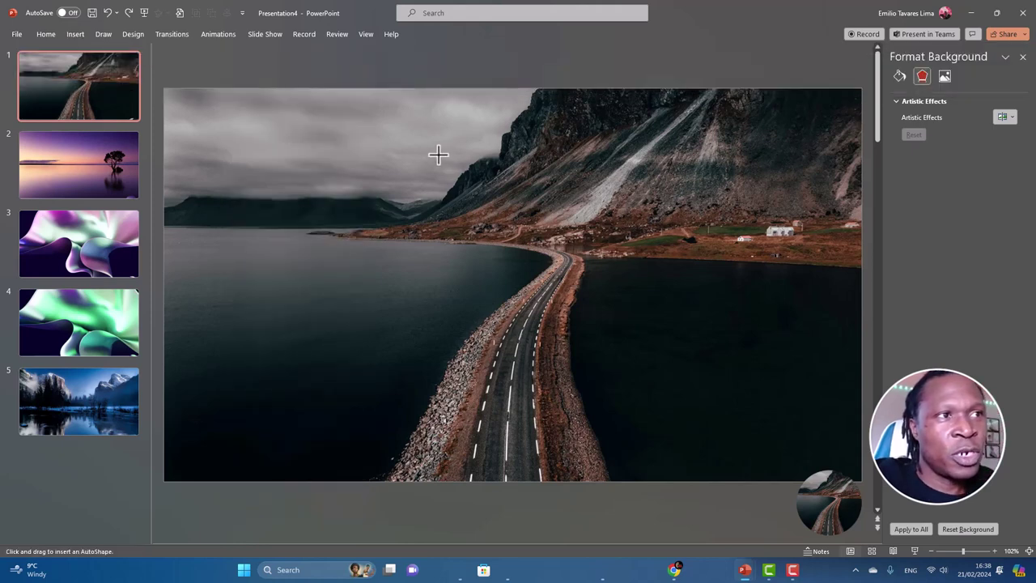
pyautogui.moveTo(406, 162)
pyautogui.mouseDown()
pyautogui.moveTo(451, 259)
pyautogui.moveTo(460, 412)
pyautogui.mouseUp()
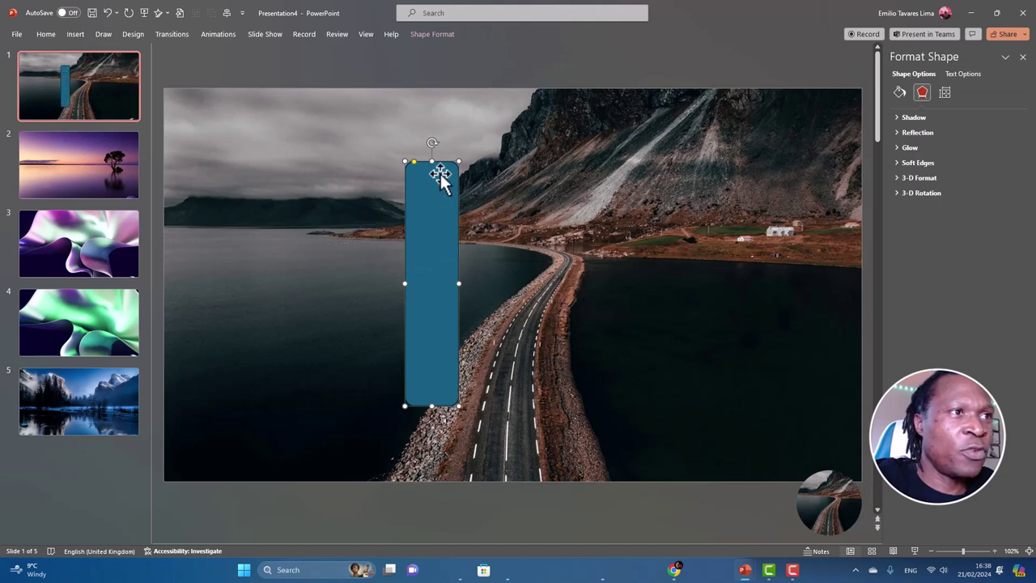
# Step: Round the rectangle's corners to the maximum so its ends become semicircles, and remove its outline
pyautogui.moveTo(415, 164); pyautogui.dragTo(455, 175)
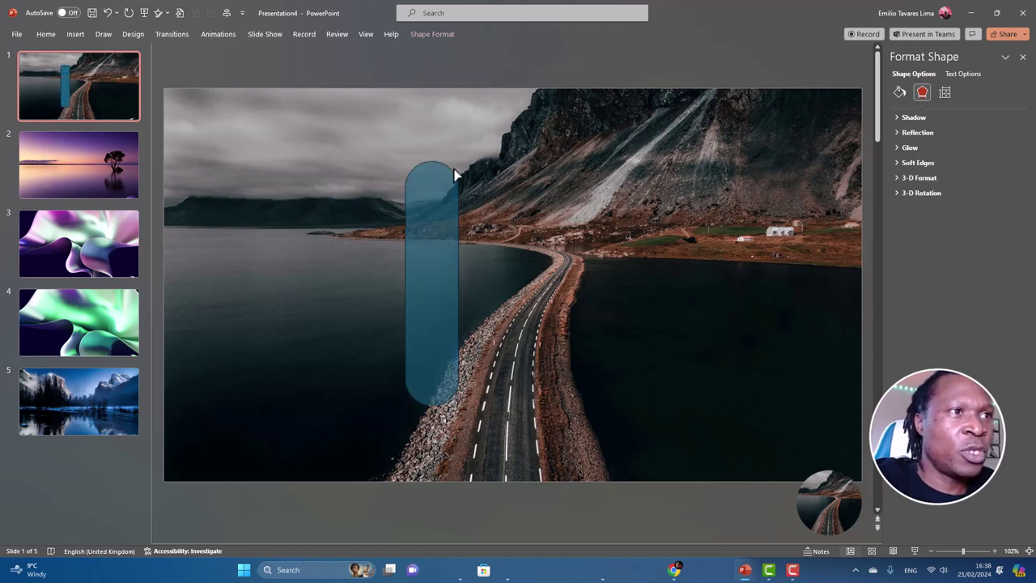
pyautogui.moveTo(456, 174); pyautogui.dragTo(459, 161)
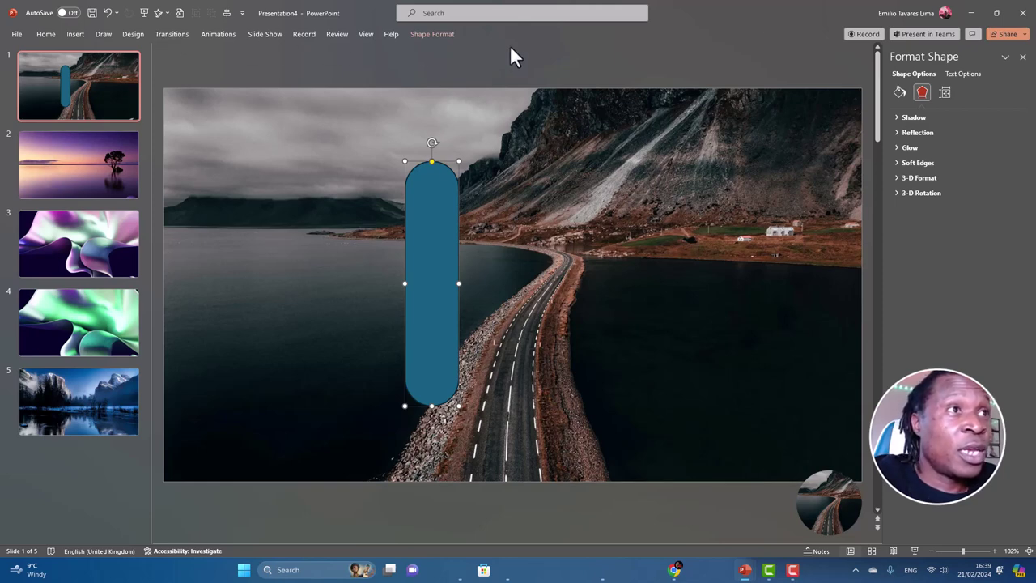
pyautogui.click(430, 34)
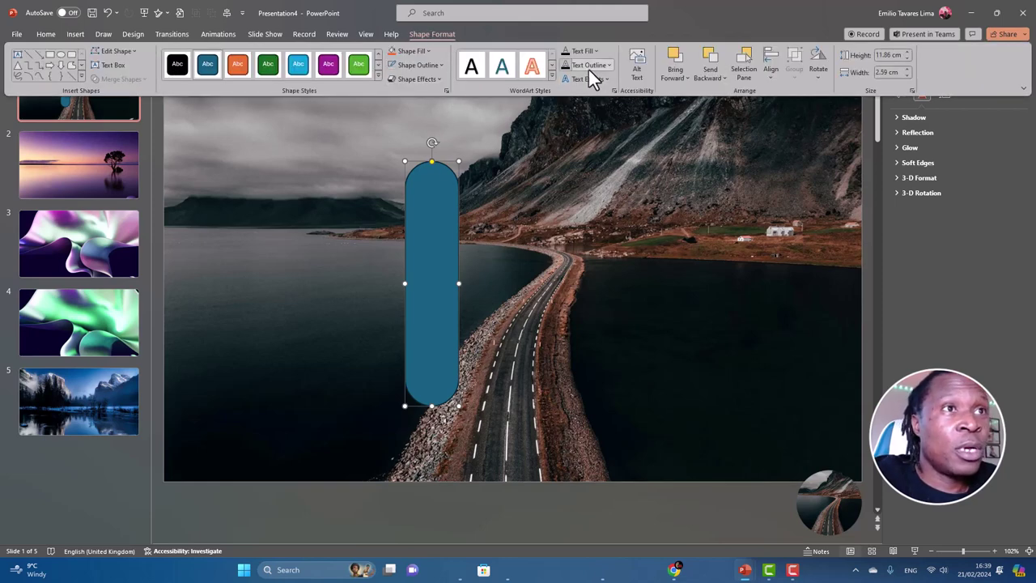
pyautogui.click(439, 64)
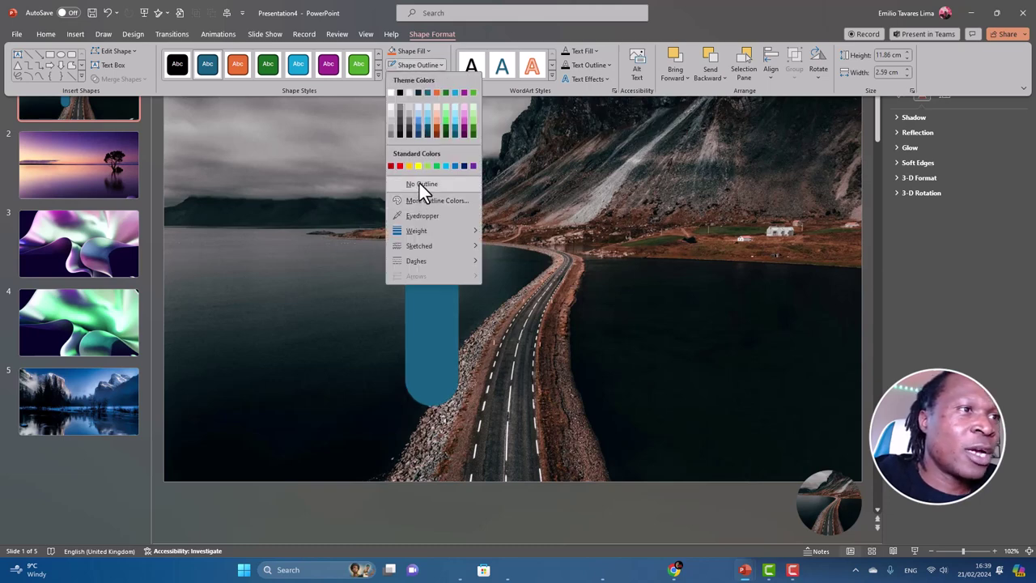
pyautogui.click(420, 185)
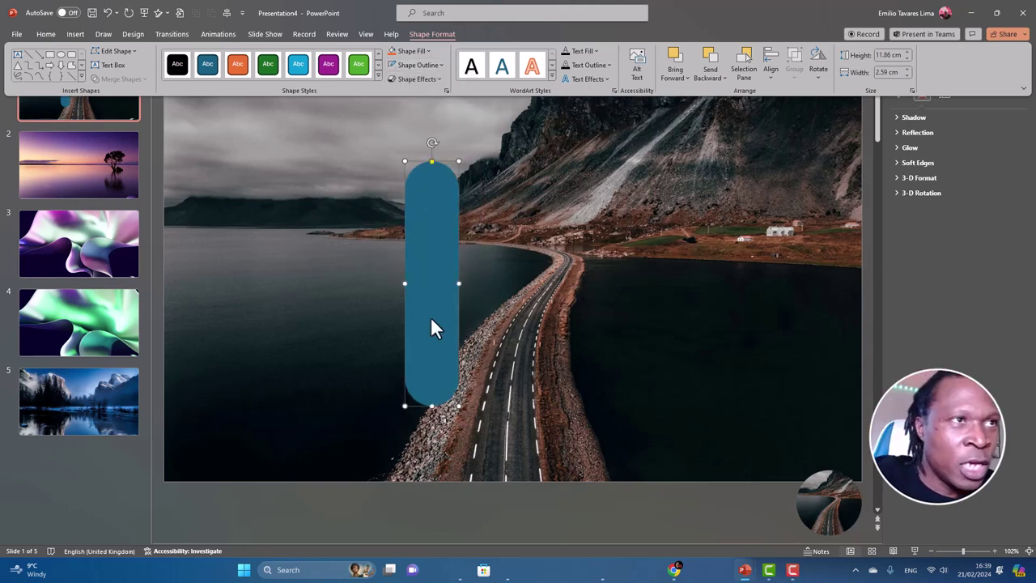
# Step: Set the rounded bar's width to 2.5 cm
pyautogui.click(888, 73)
pyautogui.moveTo(889, 73); pyautogui.dragTo(881, 73)
pyautogui.click(887, 73)
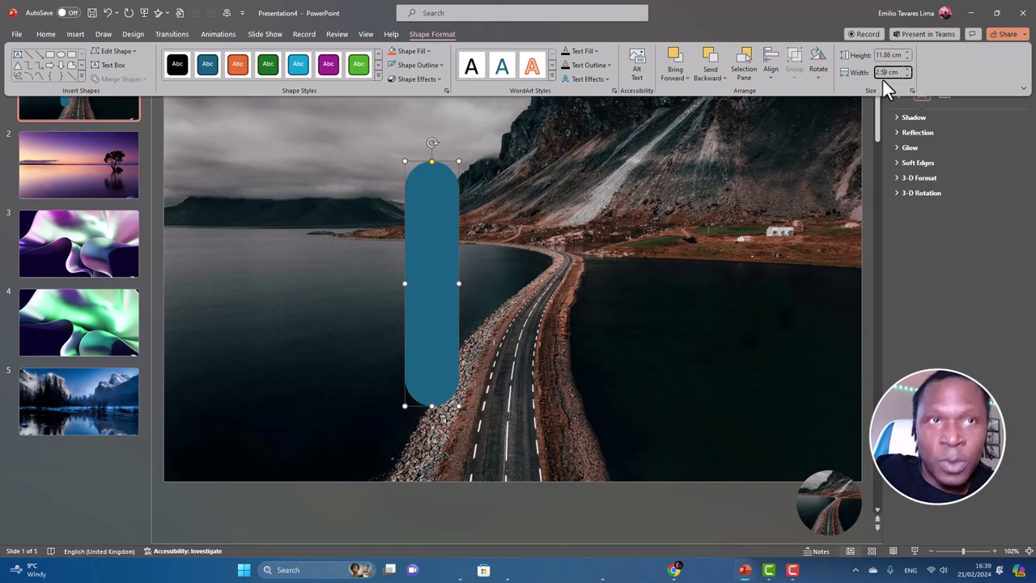
pyautogui.press('Return')
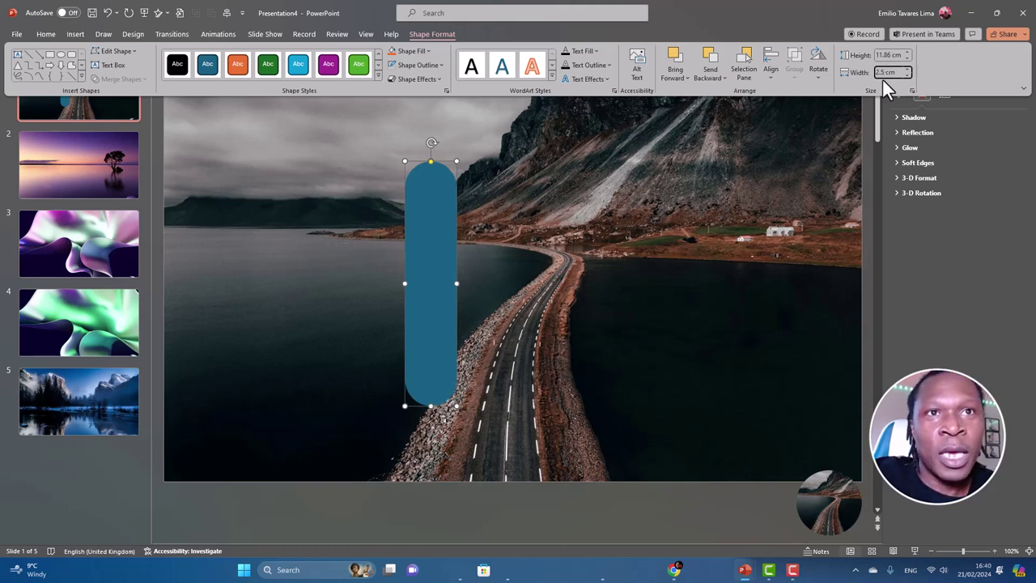
# Step: Set the rounded bar's height to 17.78 cm and move it up until it is vertically centred on slide 1
pyautogui.click(892, 55)
pyautogui.click(892, 55)
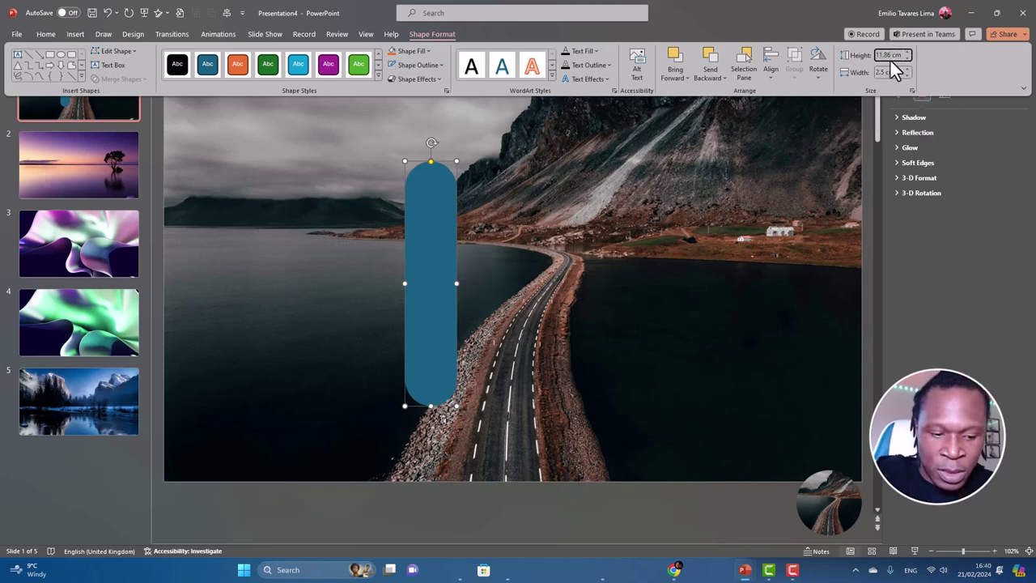
pyautogui.press('BackSpace')
pyautogui.press('BackSpace')
pyautogui.press('BackSpace')
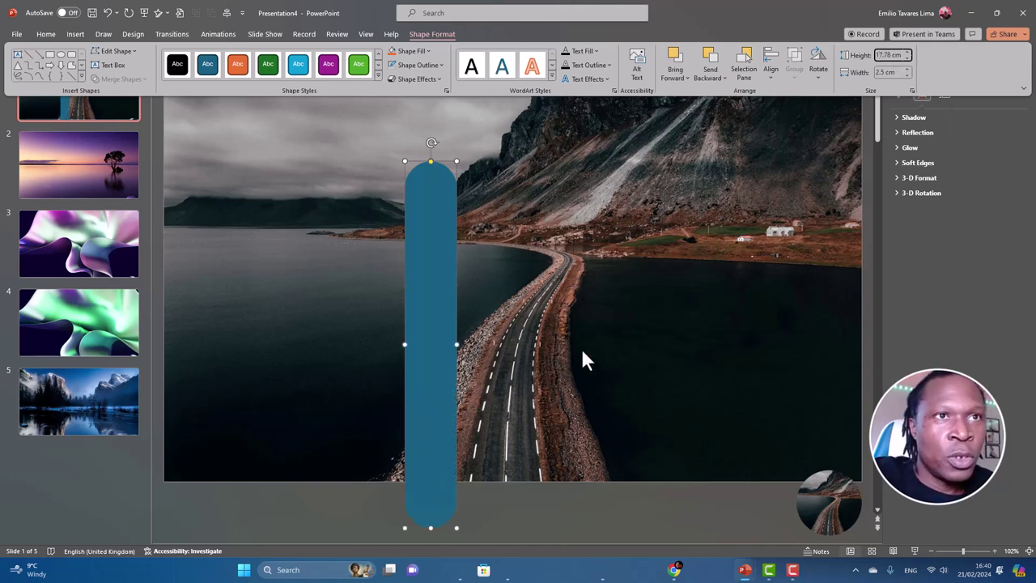
pyautogui.click(879, 128)
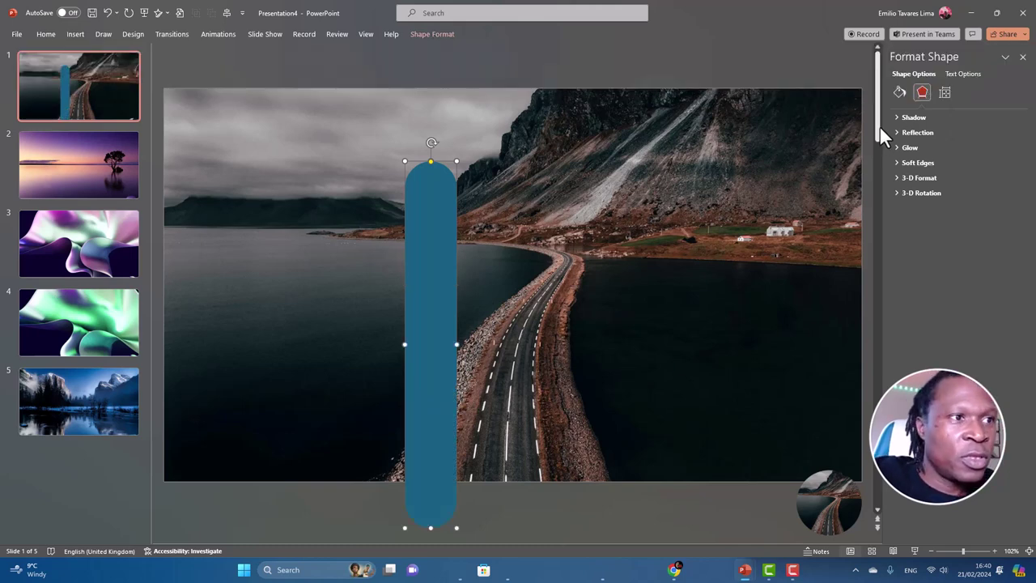
pyautogui.moveTo(431, 321); pyautogui.dragTo(432, 263)
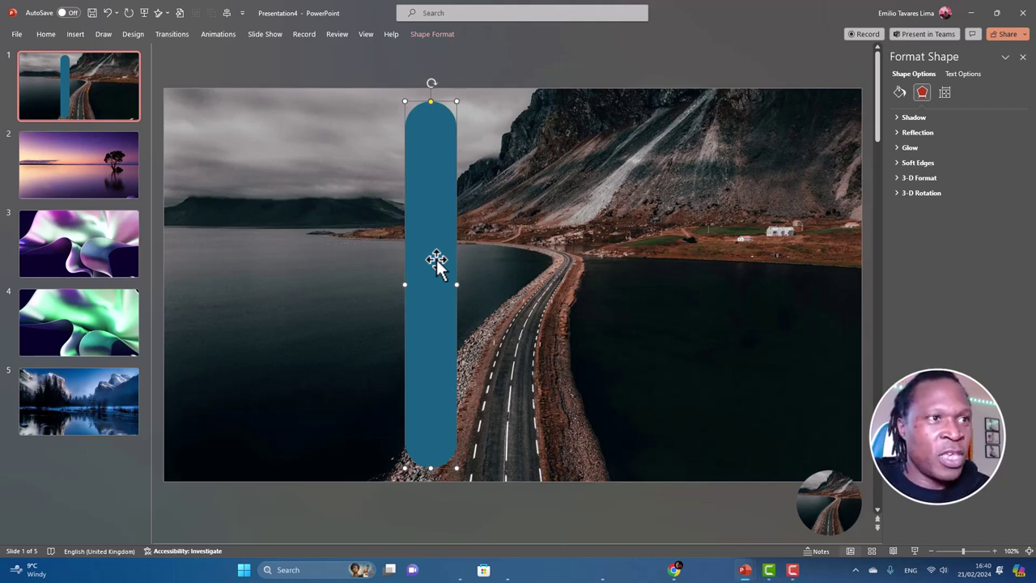
# Step: Duplicate the rounded bar until there are six, placing the last copy near the slide's right edge level with the original
pyautogui.hotkey('ctrl', 'd')
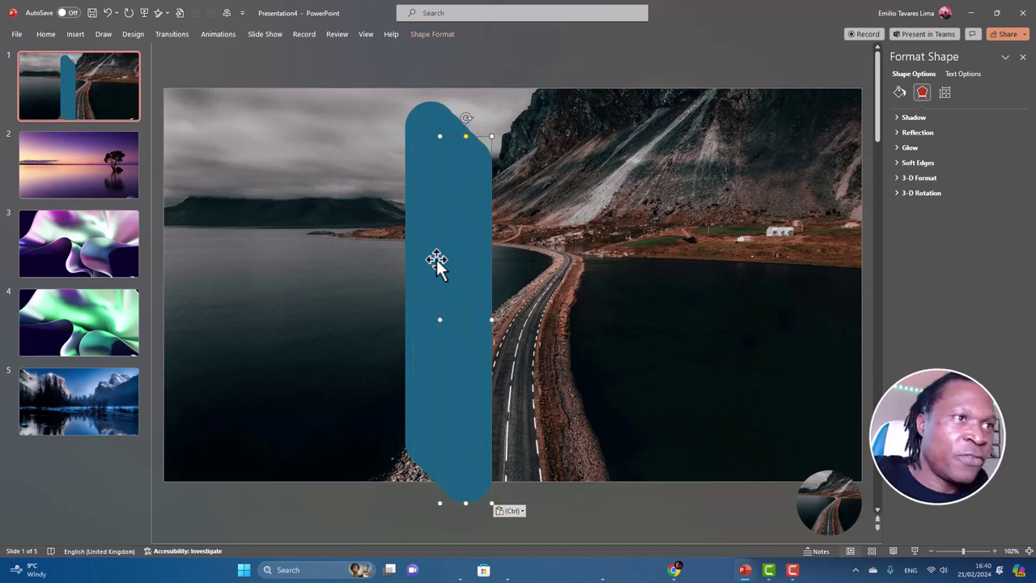
pyautogui.hotkey('ctrl', 'd')
pyautogui.moveTo(472, 303); pyautogui.dragTo(822, 257)
# Step: Select all six bars, distribute them horizontally and align them by their middles
pyautogui.hotkey('ctrl', 'a')
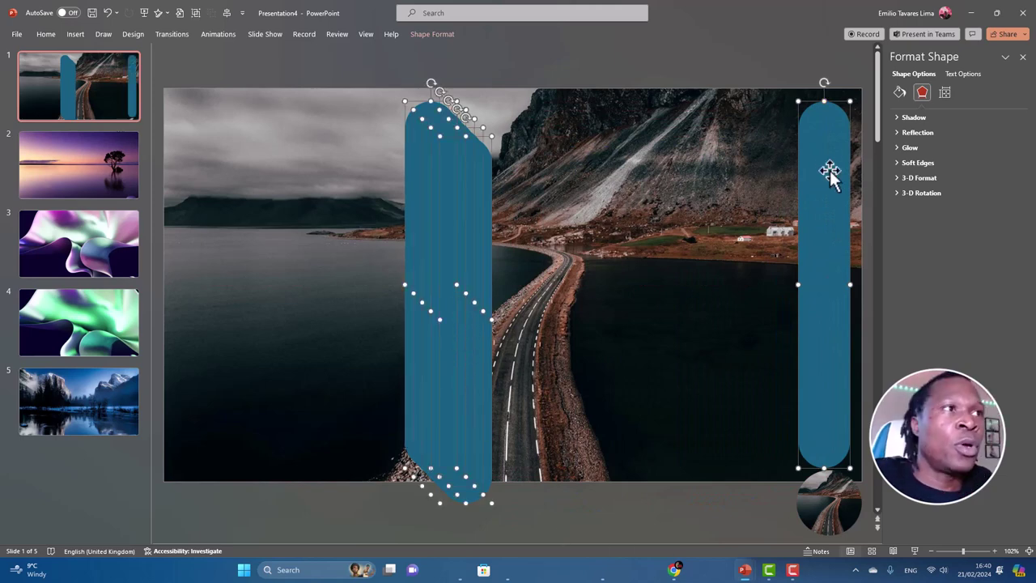
pyautogui.click(429, 36)
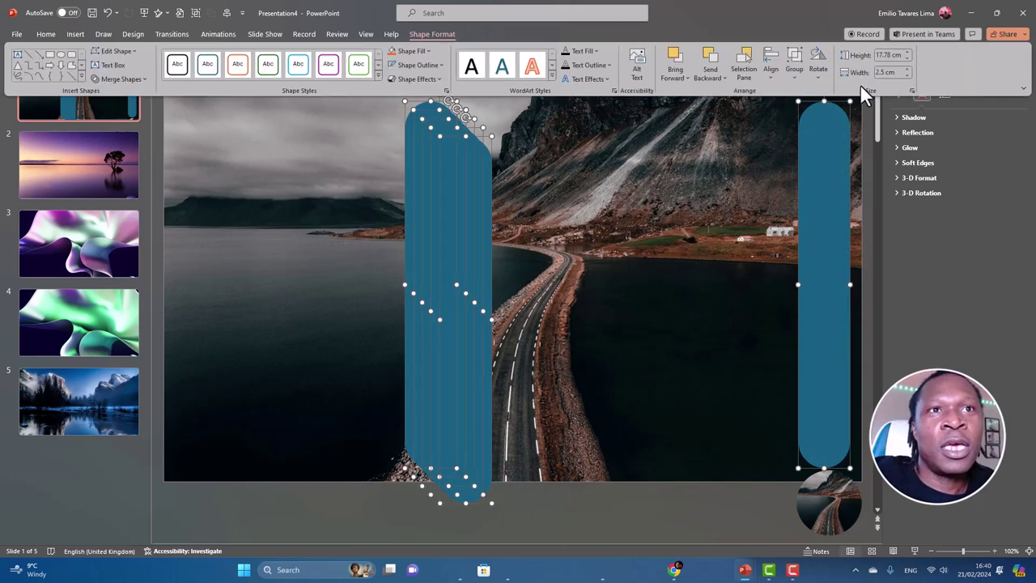
pyautogui.click(774, 78)
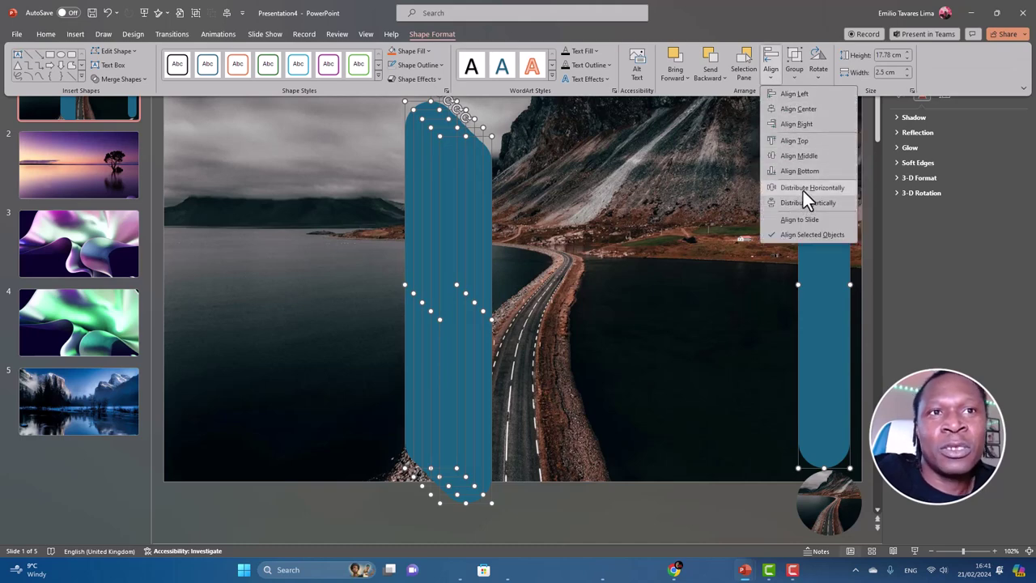
pyautogui.click(804, 188)
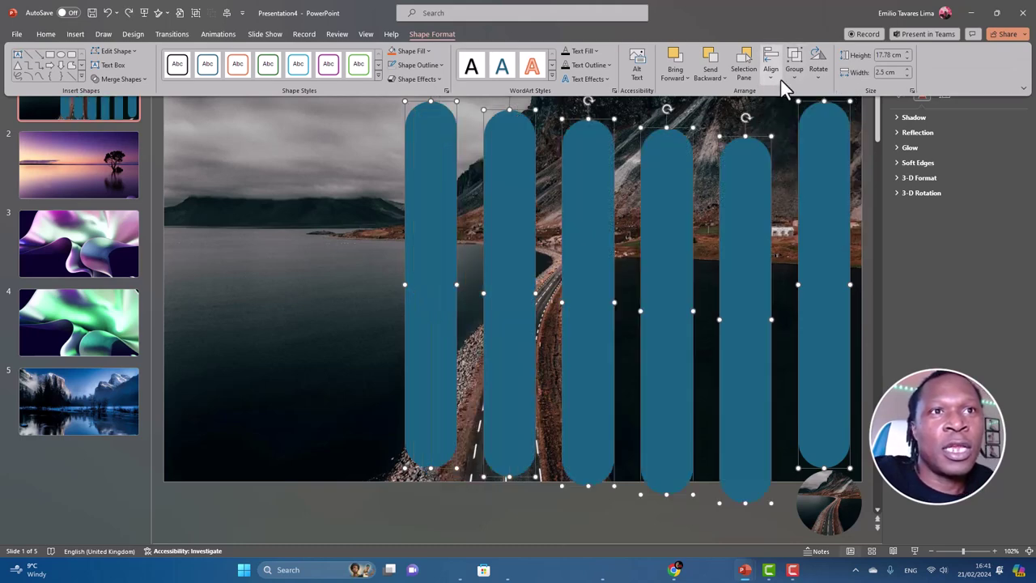
pyautogui.click(776, 77)
pyautogui.click(795, 156)
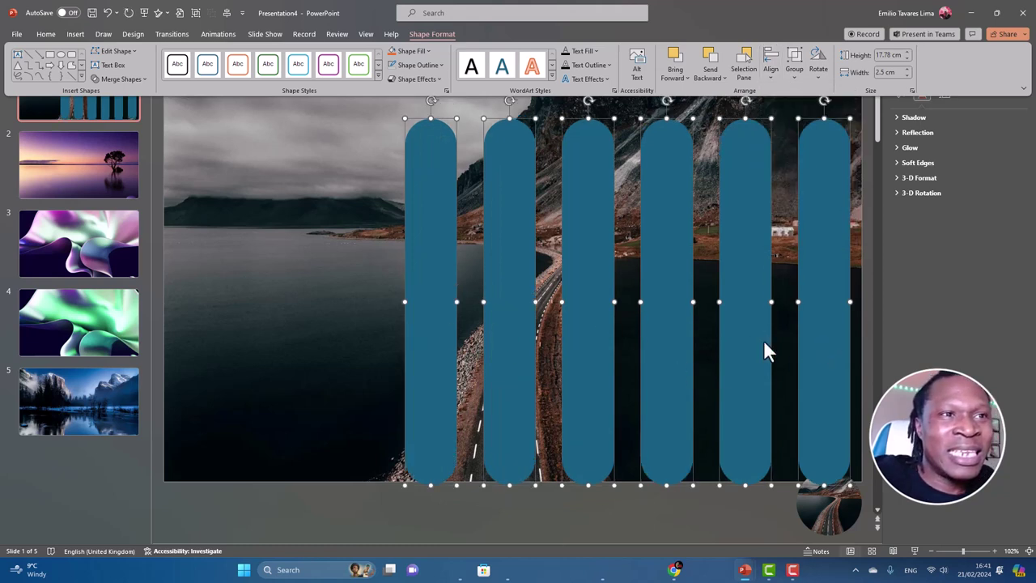
# Step: Move the six bars up together so they sit vertically centred within slide 1
pyautogui.click(672, 363)
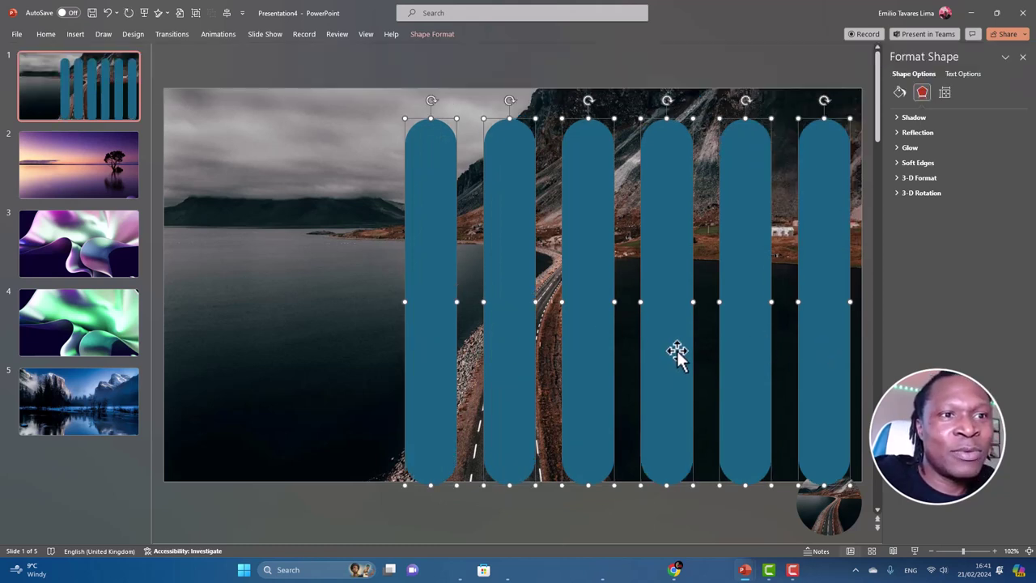
pyautogui.moveTo(672, 373); pyautogui.dragTo(674, 355)
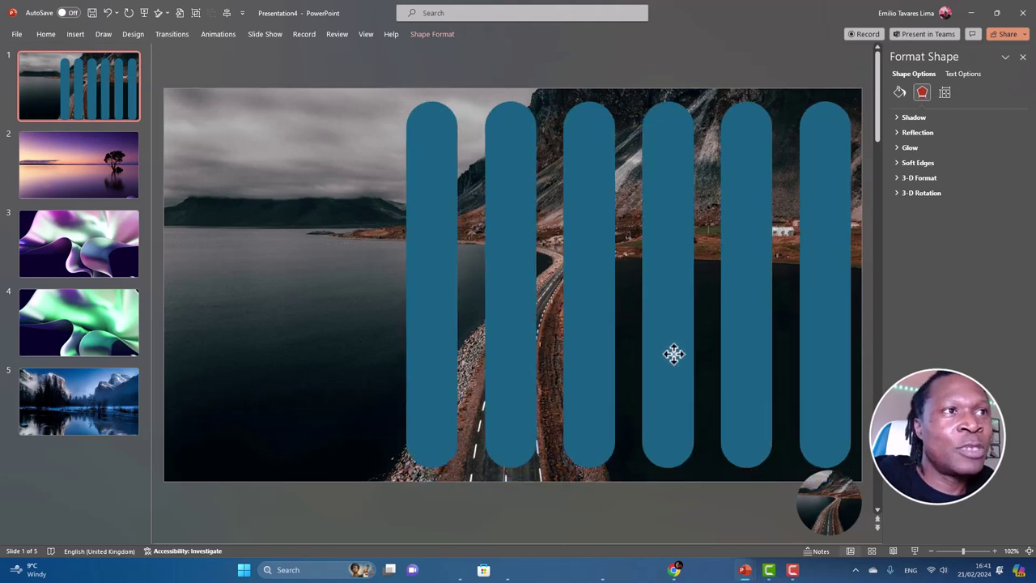
pyautogui.hotkey('ctrl', 'a')
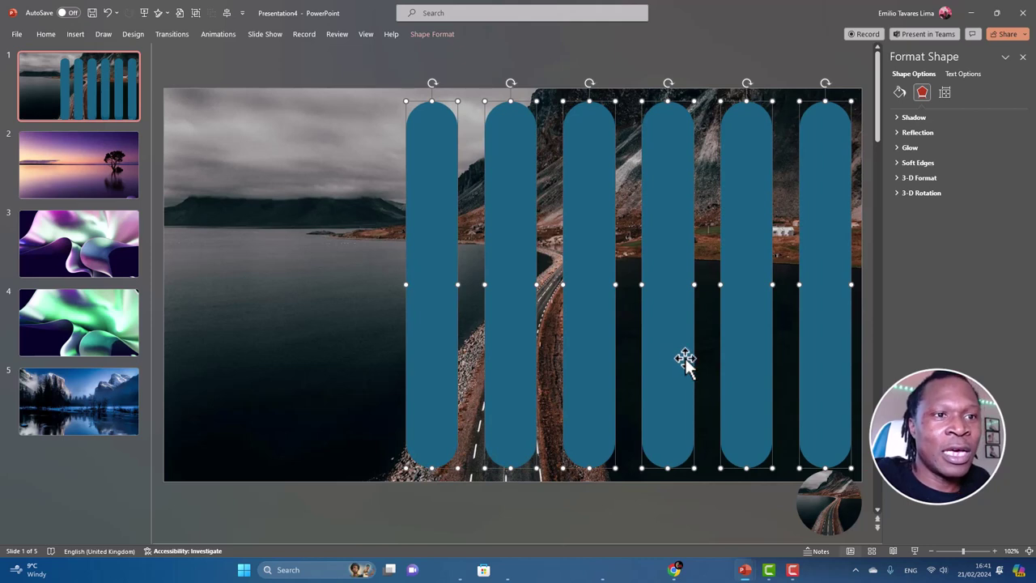
# Step: Move the bars closer together toward the slide's right edge, leaving only narrow gaps between them
pyautogui.click(657, 507)
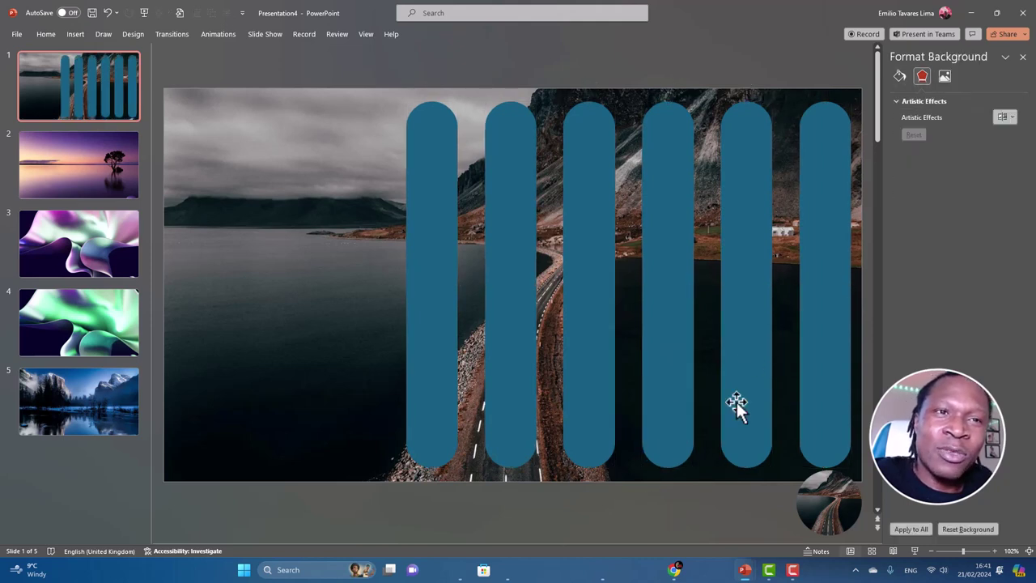
pyautogui.click(757, 313)
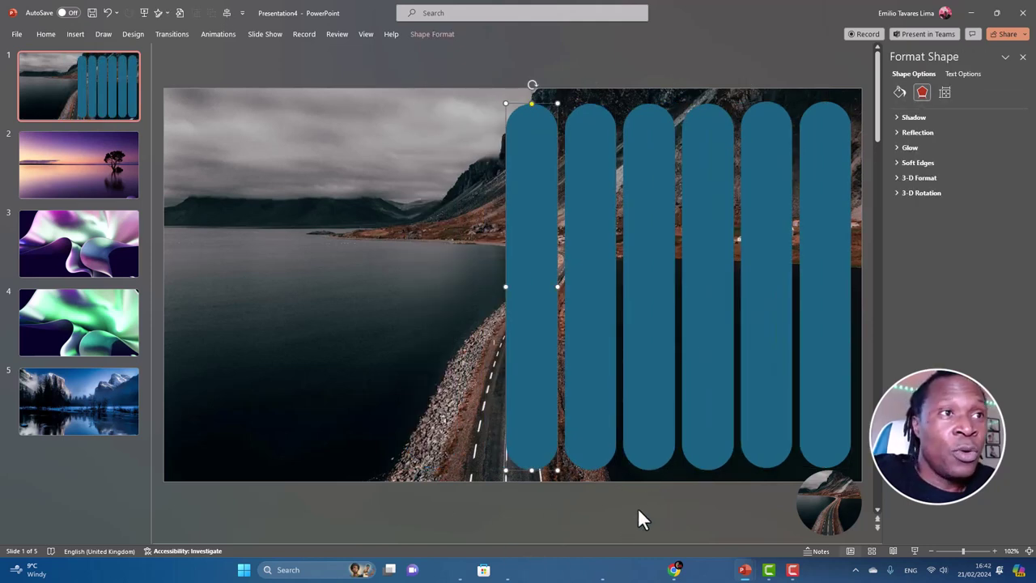
pyautogui.click(507, 497)
# Step: Select all six bars and change their fill to Slide background fill
pyautogui.moveTo(385, 54); pyautogui.dragTo(865, 476)
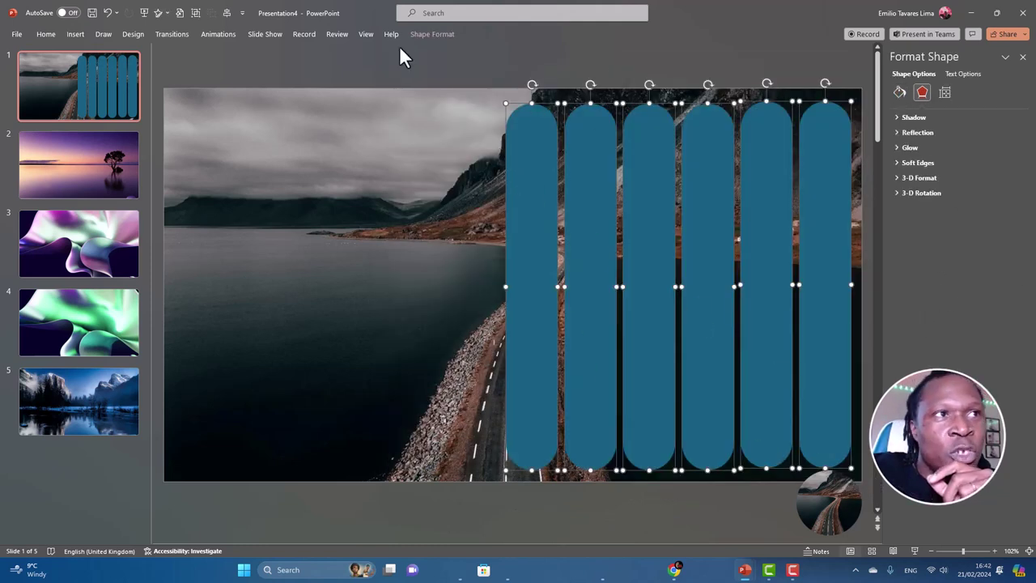
pyautogui.click(423, 34)
pyautogui.click(642, 210)
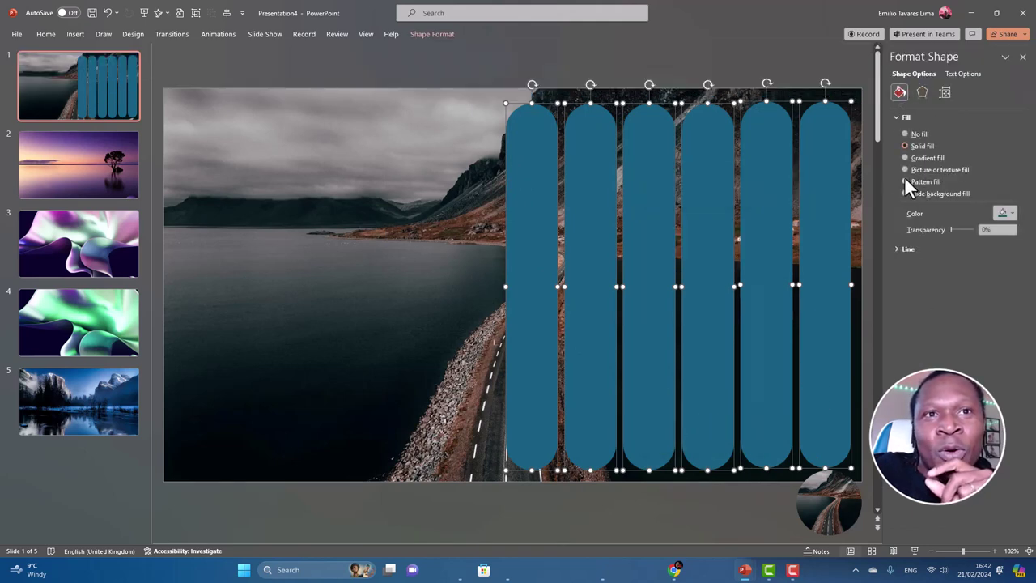
pyautogui.click(905, 193)
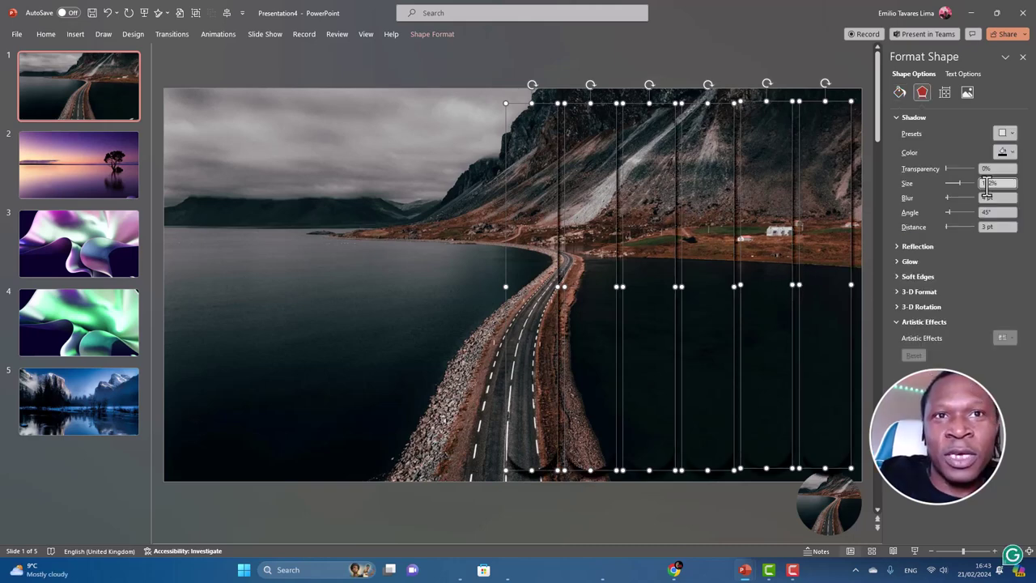
# Step: Set the six bars' shadow to 103% size, 25 pt blur, 56° angle and 5 pt distance
pyautogui.click(987, 197)
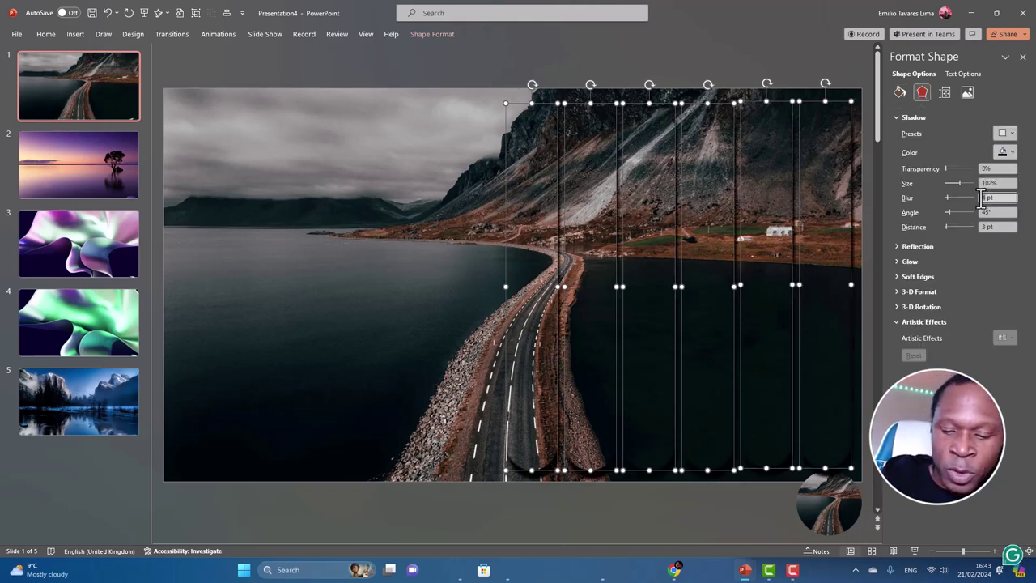
pyautogui.write('25')
pyautogui.press('Return')
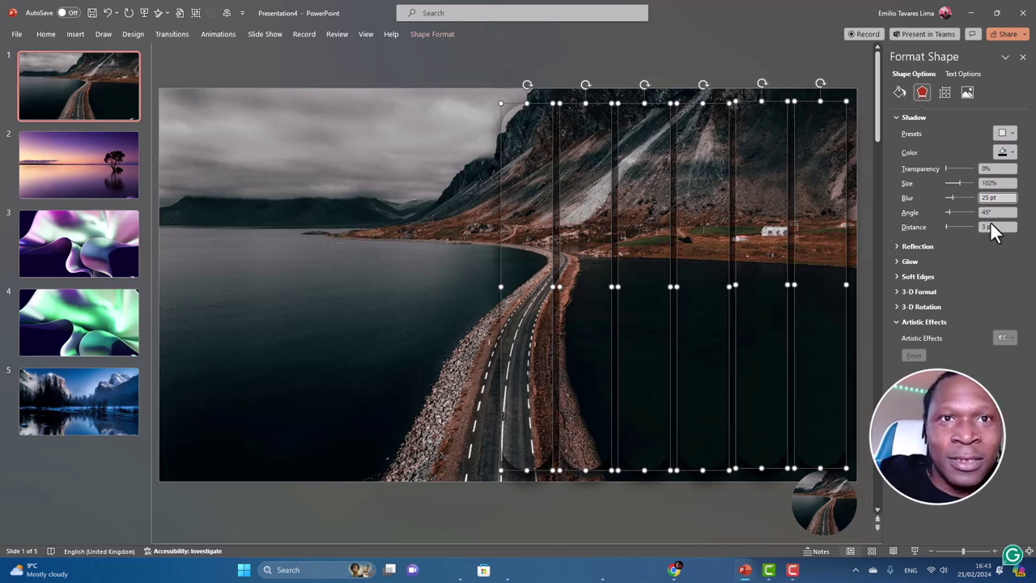
pyautogui.click(987, 227)
pyautogui.write('5')
pyautogui.press('Return')
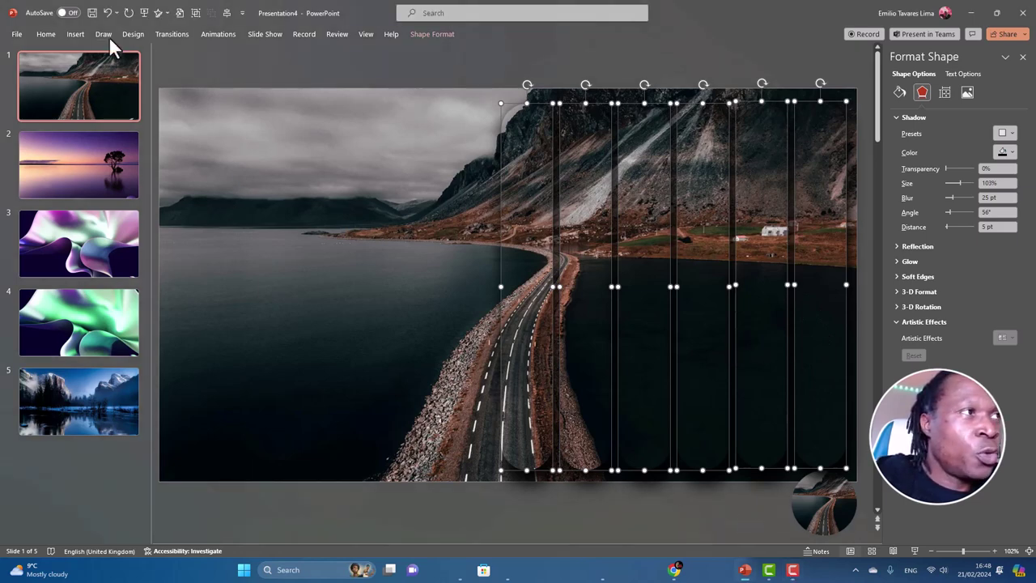
pyautogui.click(219, 63)
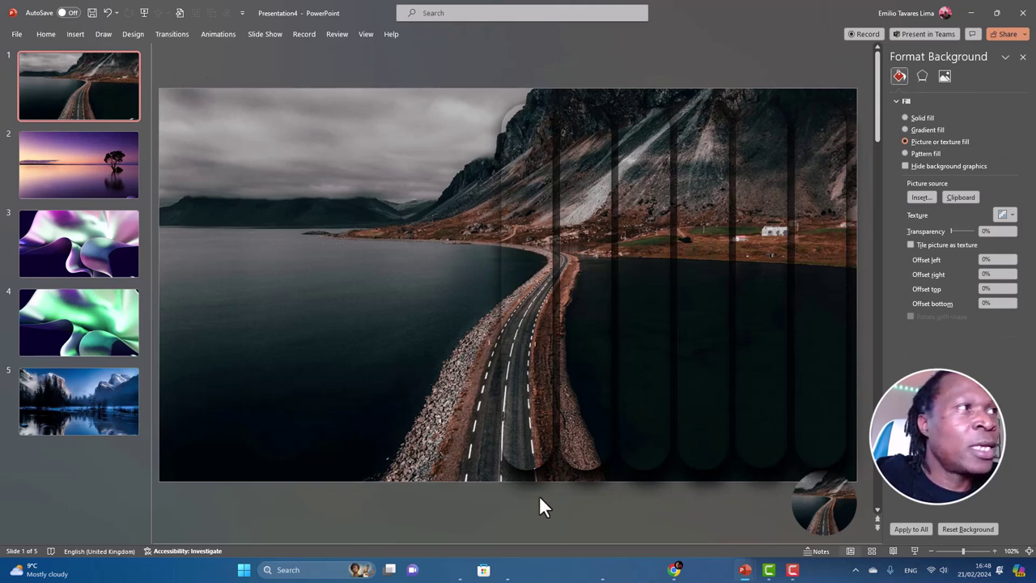
# Step: Draw a rectangle that covers all of slide 1
pyautogui.click(75, 34)
pyautogui.click(238, 73)
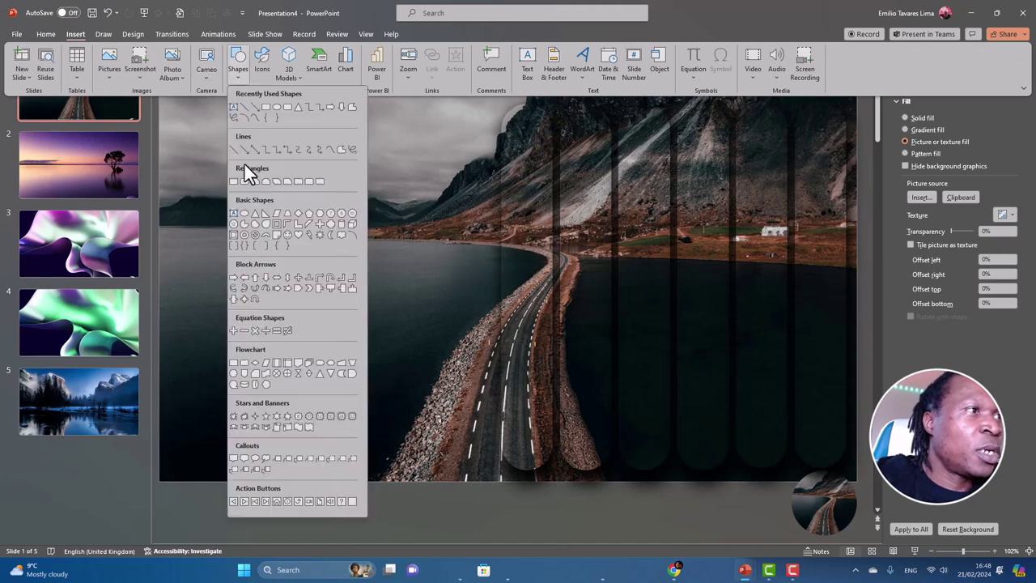
pyautogui.click(233, 181)
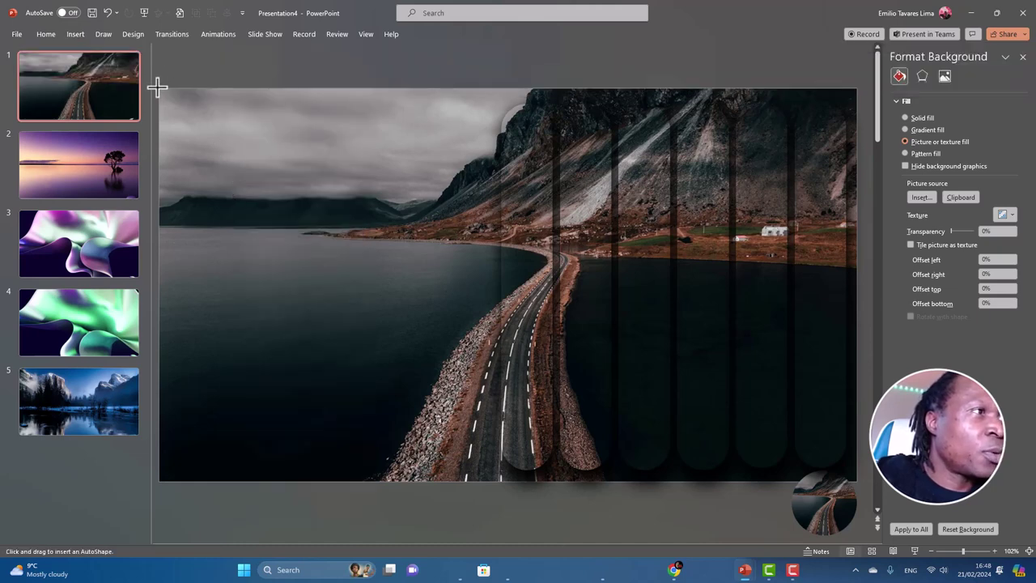
pyautogui.moveTo(159, 88)
pyautogui.mouseDown()
pyautogui.moveTo(208, 88)
pyautogui.moveTo(532, 189)
pyautogui.moveTo(740, 353)
pyautogui.moveTo(857, 485)
pyautogui.mouseUp()
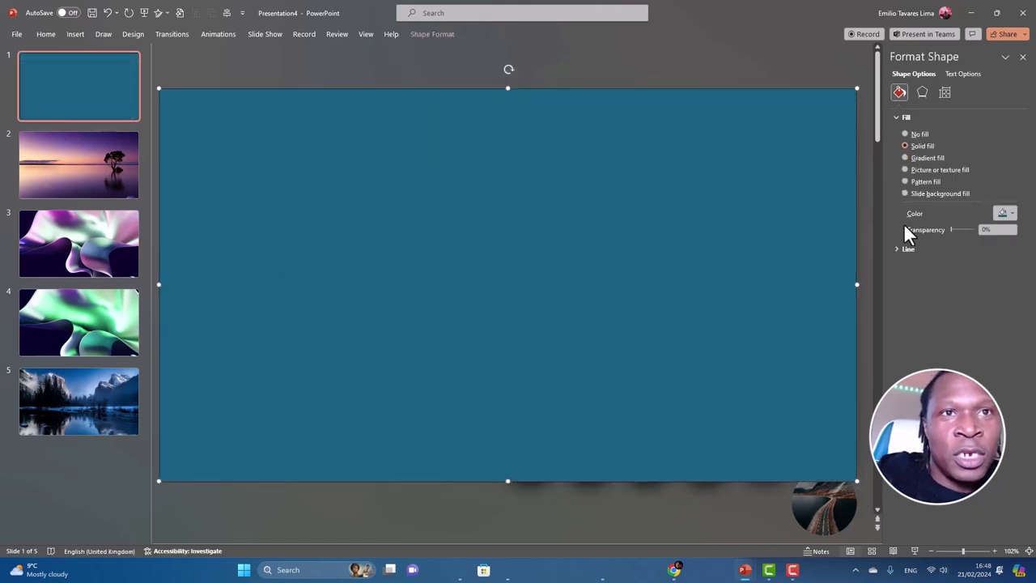
# Step: Fill the rectangle with a linear black gradient at 0°, opaque at the first stop and 100% transparent at the last
pyautogui.click(906, 157)
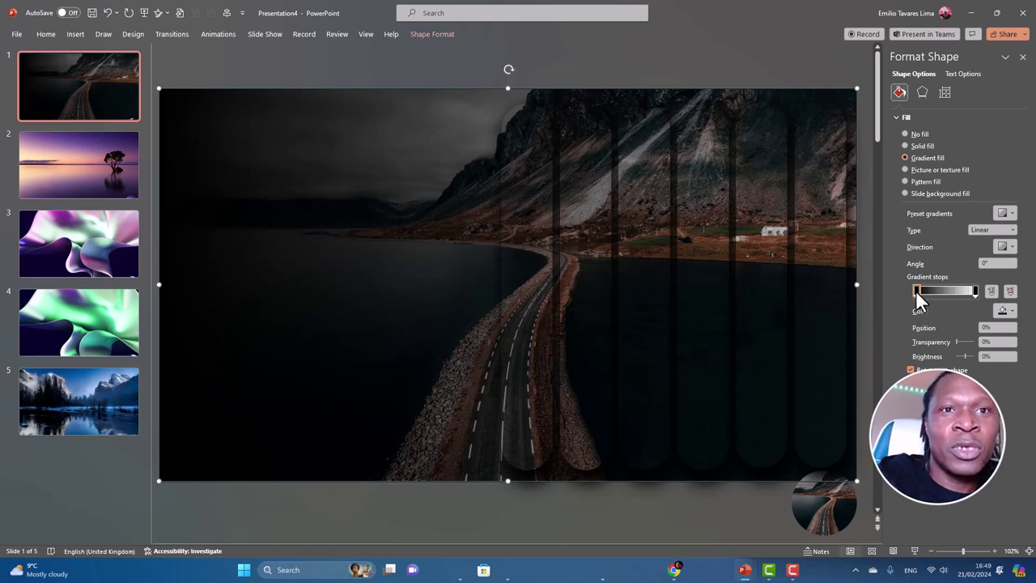
pyautogui.click(975, 291)
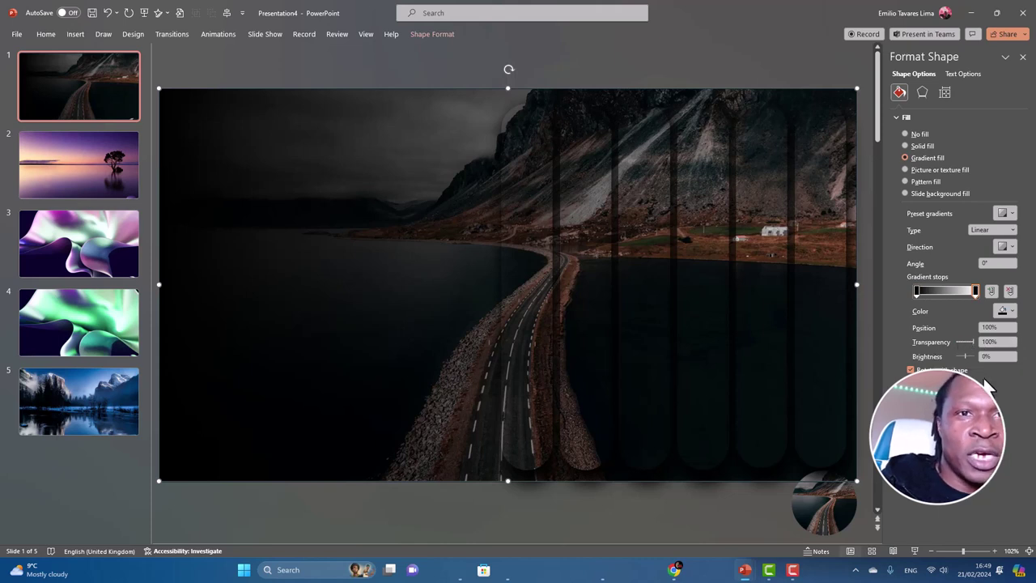
pyautogui.click(1011, 246)
pyautogui.click(1005, 272)
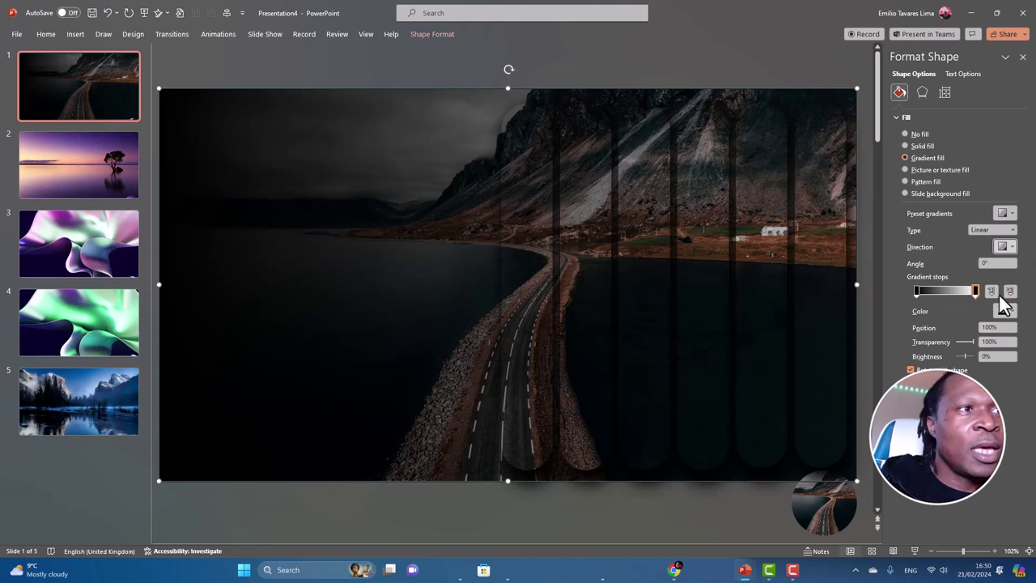
# Step: Send the gradient rectangle to the back so it lies behind the six bars
pyautogui.rightClick(391, 262)
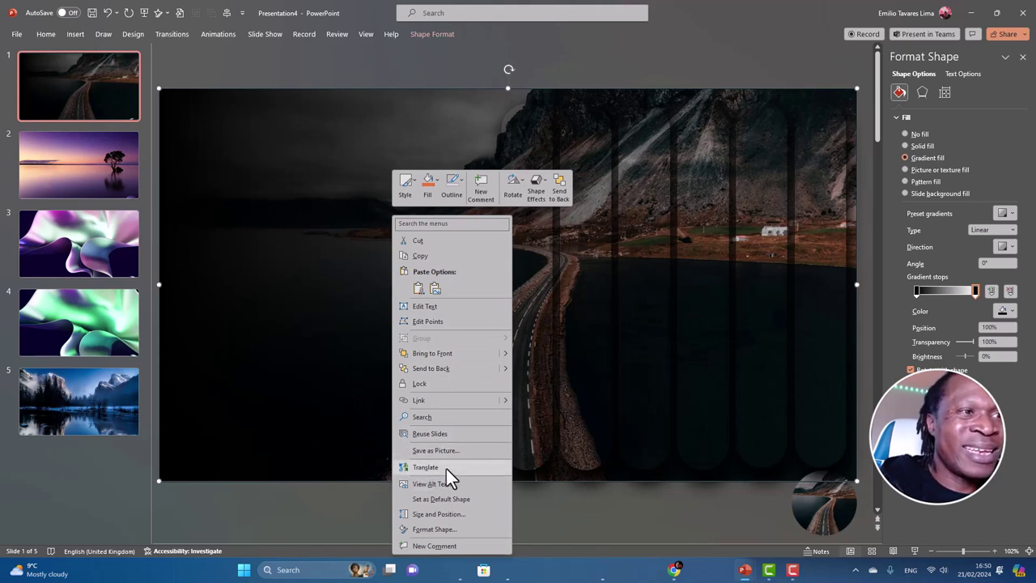
pyautogui.click(446, 369)
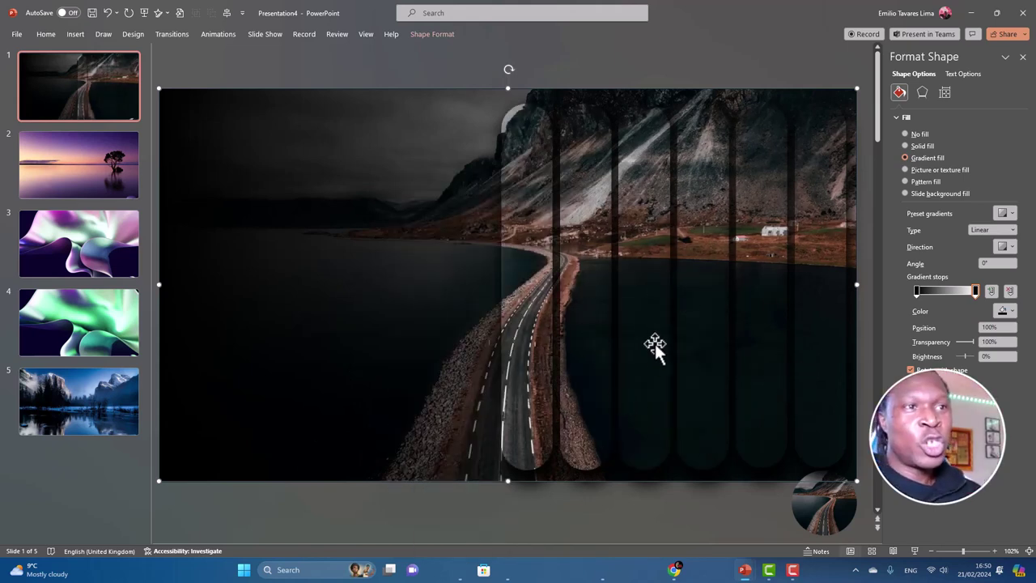
pyautogui.click(694, 519)
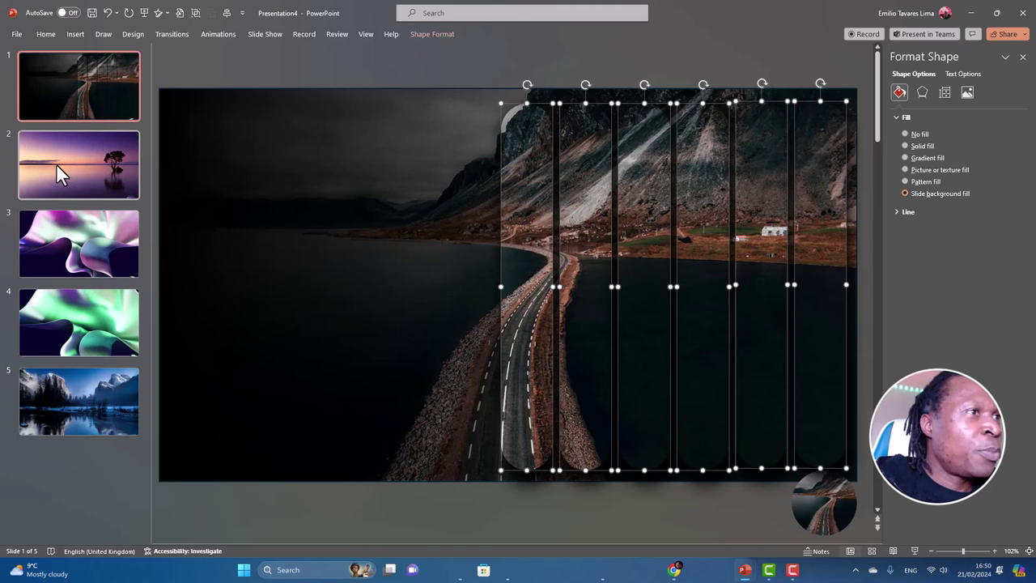
# Step: Paste the six copied bars onto slides 2, 3, 4 and 5
pyautogui.click(57, 166)
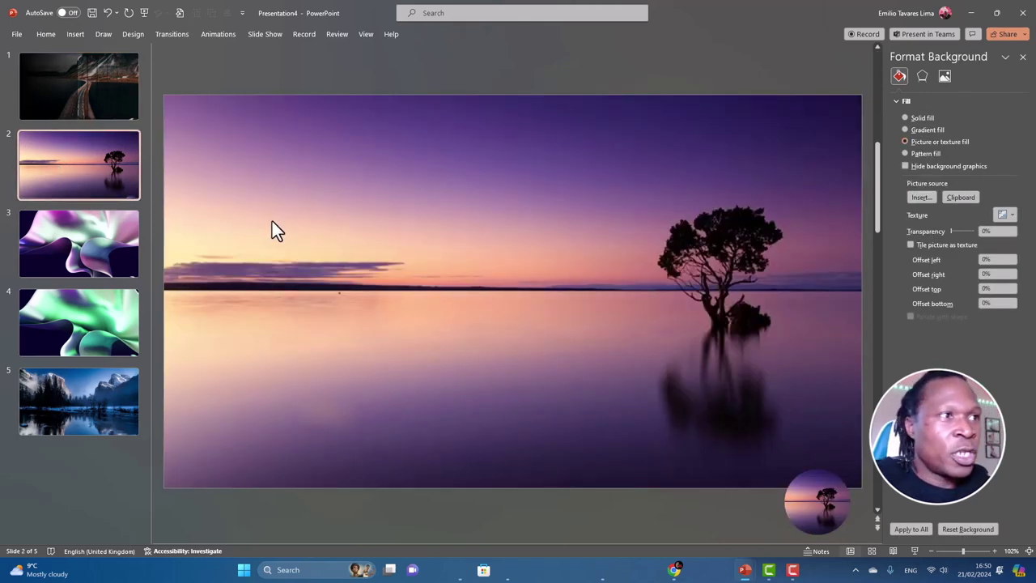
pyautogui.hotkey('ctrl', 'v')
pyautogui.click(131, 259)
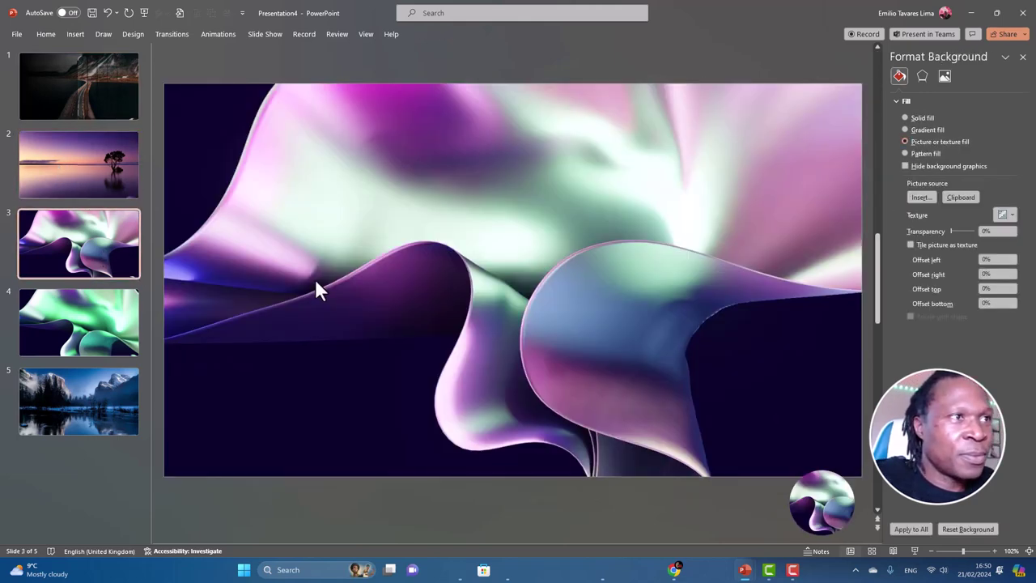
pyautogui.hotkey('ctrl', 'v')
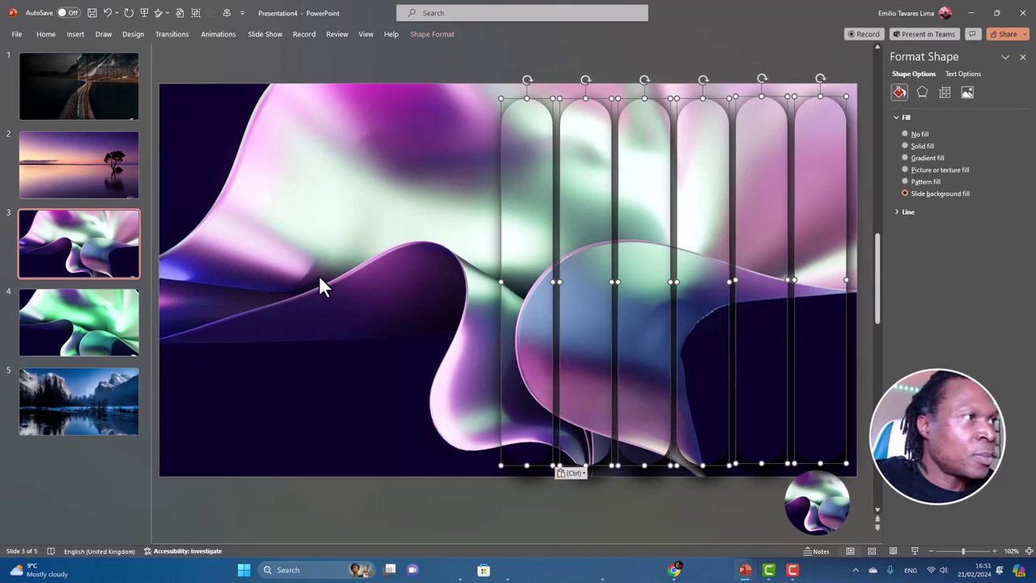
pyautogui.press('pagedown')
pyautogui.hotkey('ctrl', 'v')
pyautogui.click(68, 396)
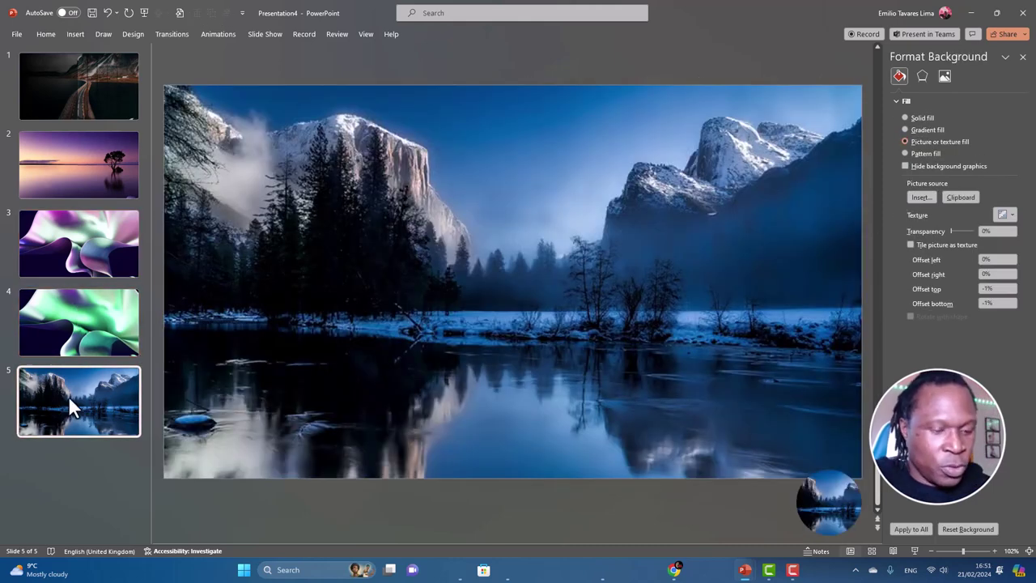
pyautogui.hotkey('ctrl', 'v')
pyautogui.click(406, 512)
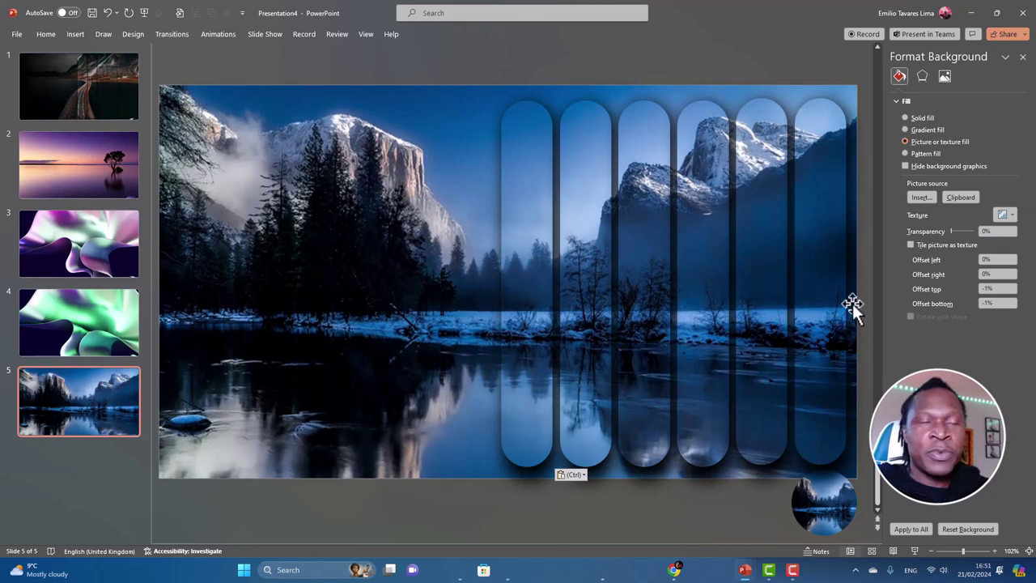
# Step: Shorten the first two bars on slide 5 evenly about their centres, making the first much shorter than the second
pyautogui.click(523, 160)
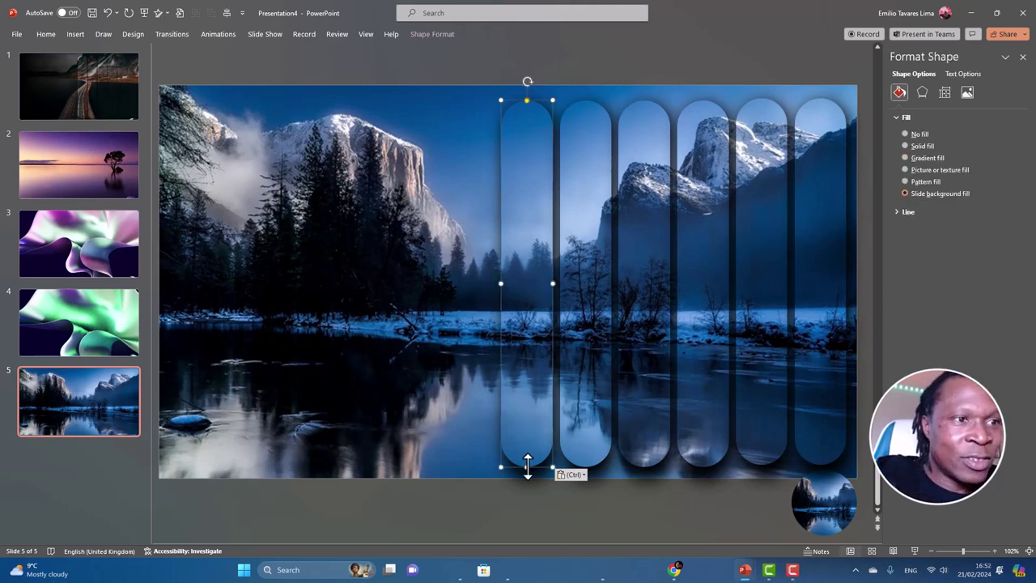
pyautogui.moveTo(528, 466); pyautogui.dragTo(528, 393)
pyautogui.hotkey('ctrl', 'z')
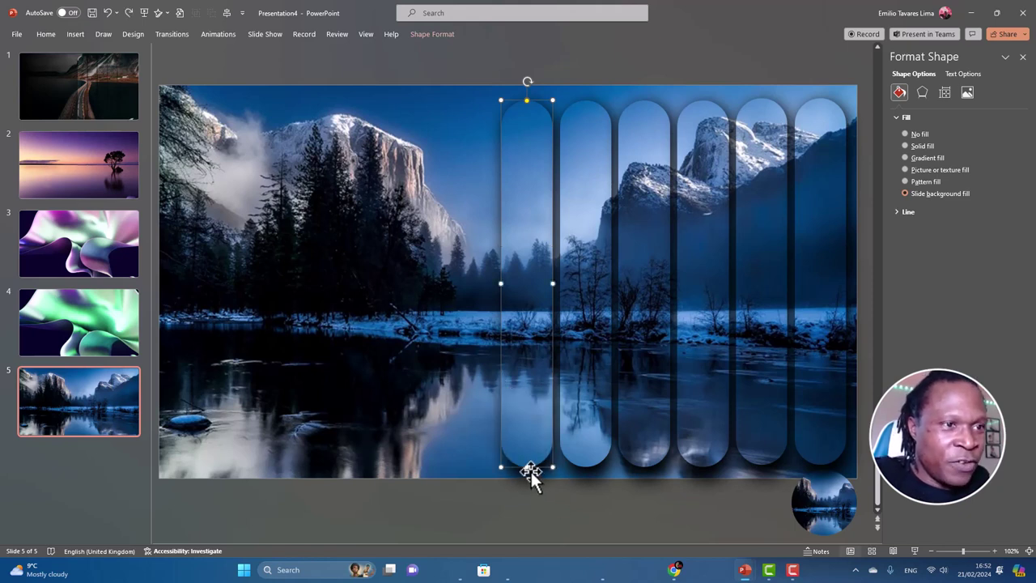
pyautogui.moveTo(528, 468); pyautogui.dragTo(530, 381)
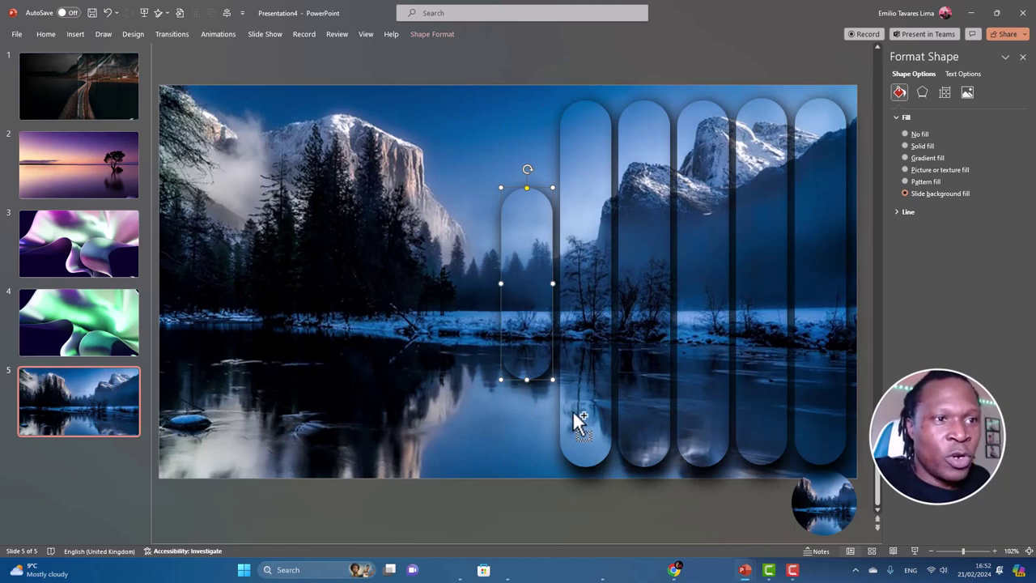
pyautogui.keyDown('ctrl'); pyautogui.click(599, 431); pyautogui.keyUp('ctrl')
pyautogui.moveTo(585, 467); pyautogui.dragTo(585, 437)
pyautogui.click(600, 510)
# Step: Shorten the remaining four bars on slide 5 about their centres to staggered lengths
pyautogui.click(648, 460)
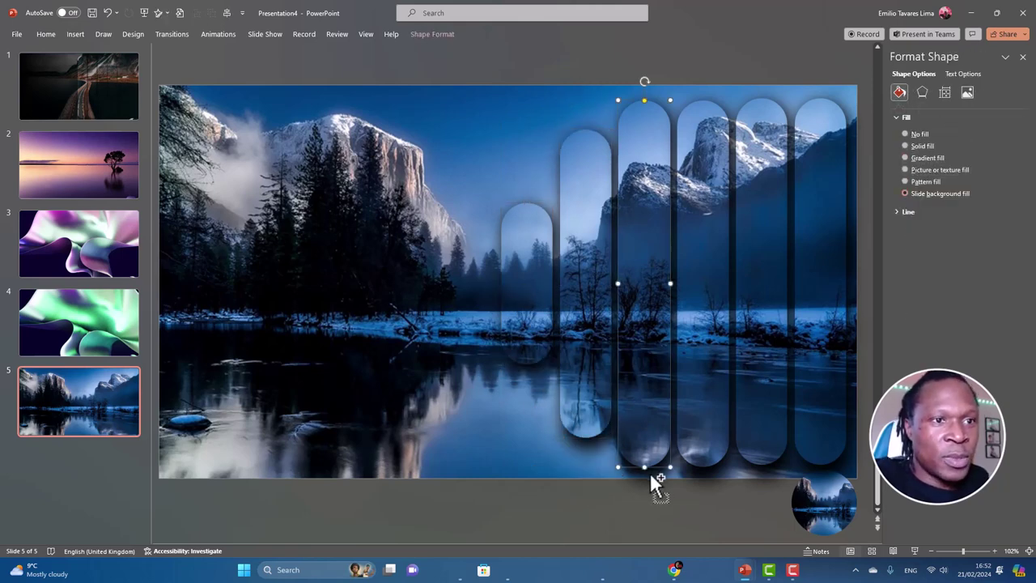
pyautogui.moveTo(645, 467); pyautogui.dragTo(648, 413)
pyautogui.click(698, 460)
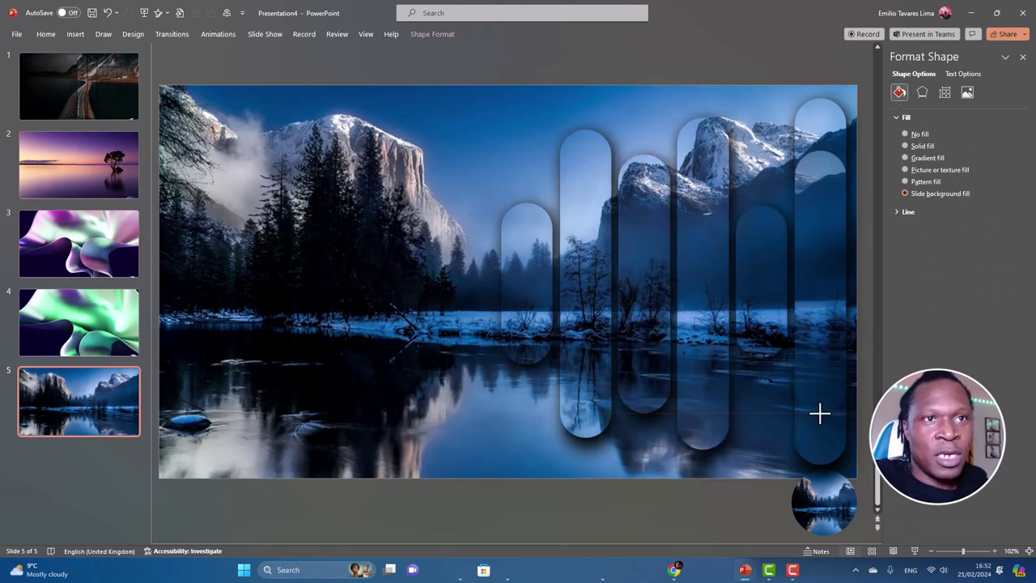
pyautogui.moveTo(819, 412); pyautogui.dragTo(819, 413)
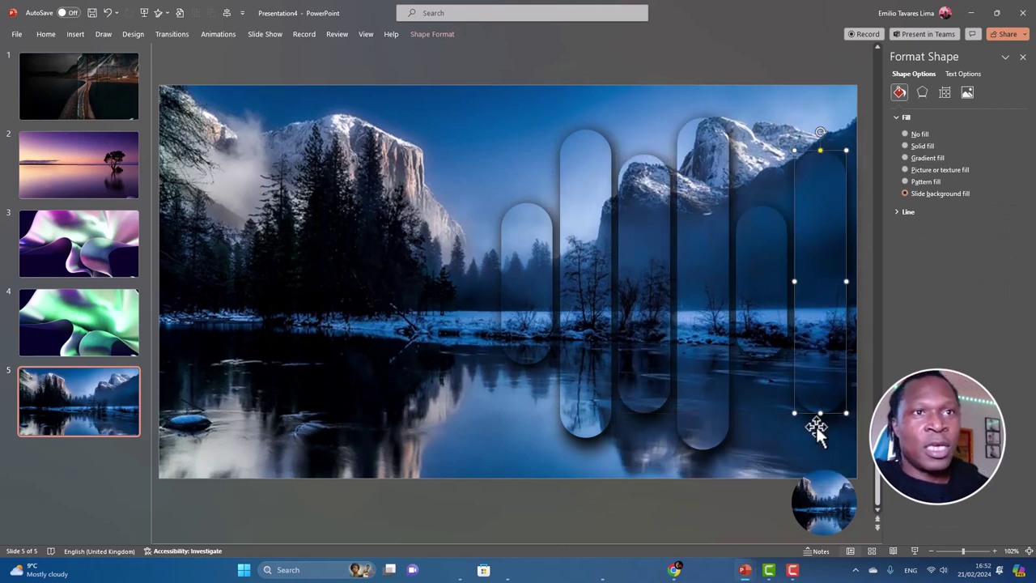
# Step: Lengthen the fifth bar on slide 5 and lower it so its bottom lines up with the sixth bar's
pyautogui.click(660, 387)
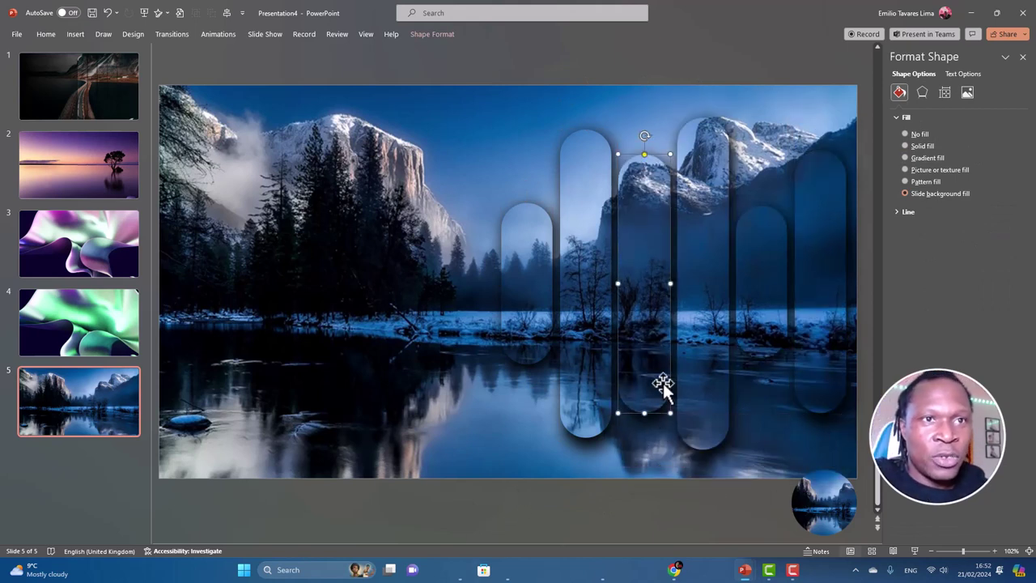
pyautogui.click(757, 343)
pyautogui.moveTo(762, 360); pyautogui.dragTo(764, 400)
pyautogui.moveTo(747, 335); pyautogui.dragTo(749, 346)
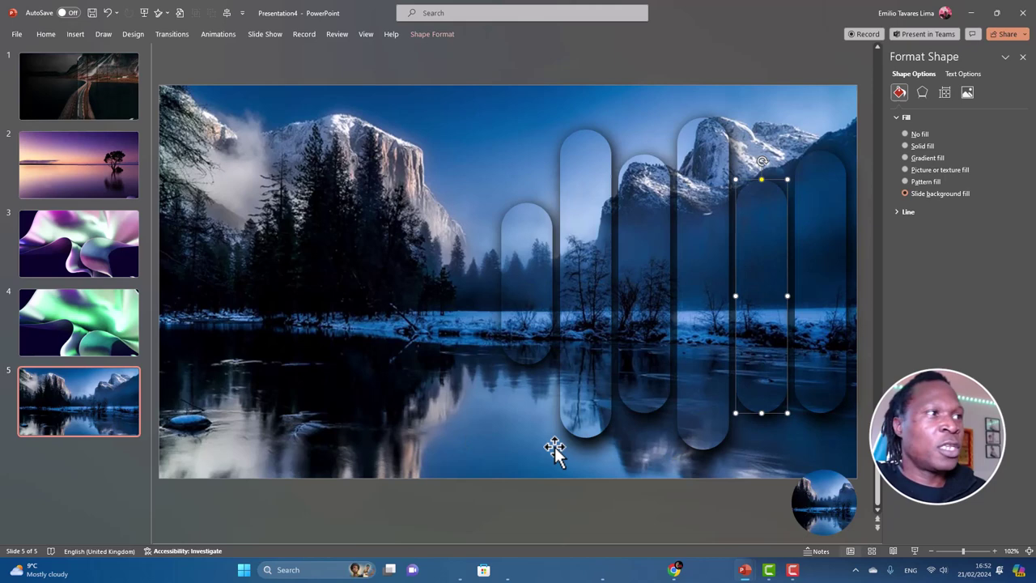
# Step: Shorten the three rightmost bars on slide 2 to different lengths about their centres and raise the fifth bar slightly
pyautogui.click(77, 176)
pyautogui.click(812, 426)
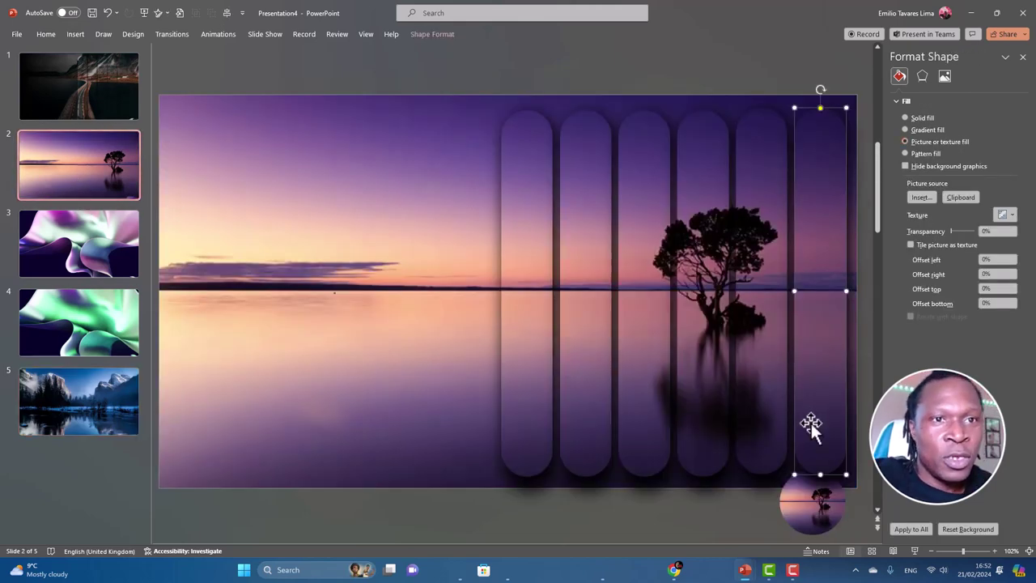
pyautogui.moveTo(821, 474); pyautogui.dragTo(820, 434)
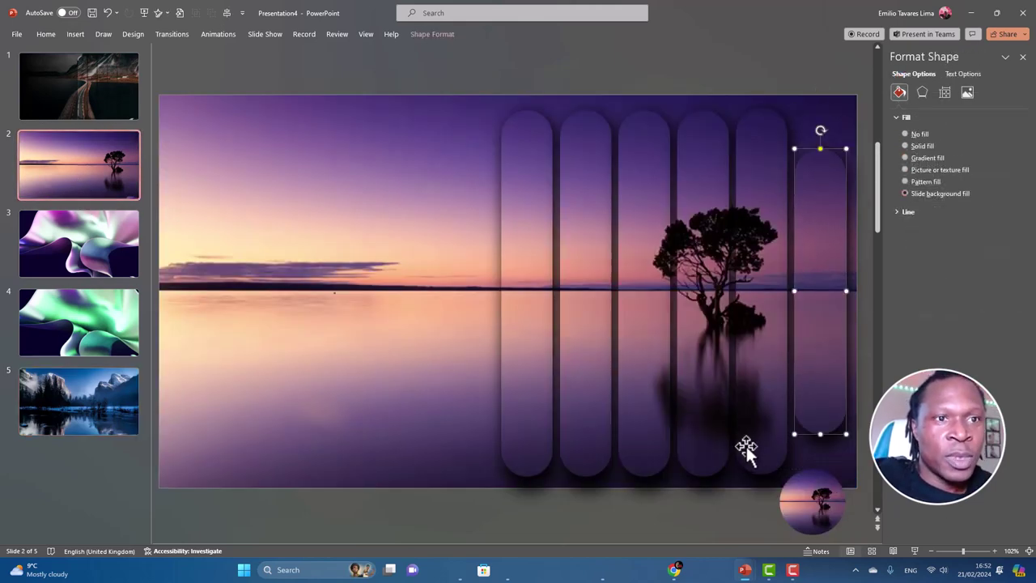
pyautogui.click(753, 457)
pyautogui.moveTo(761, 476); pyautogui.dragTo(757, 374)
pyautogui.click(718, 359)
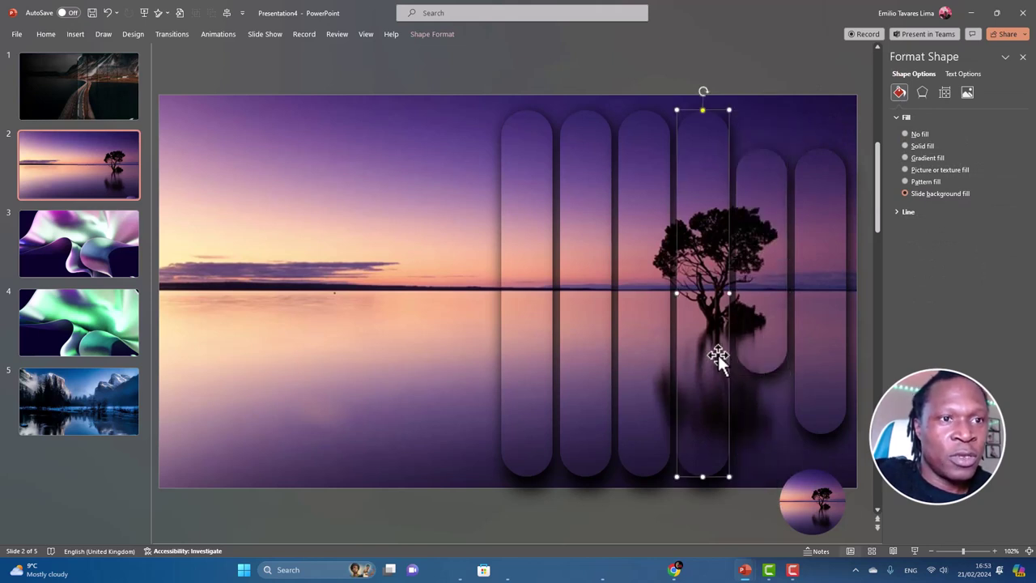
pyautogui.moveTo(703, 477); pyautogui.dragTo(707, 411)
pyautogui.moveTo(758, 348); pyautogui.dragTo(757, 326)
# Step: Shorten the three leftmost bars on slide 2 about their centres, leaving the second longest and the first shortest
pyautogui.moveTo(646, 439); pyautogui.dragTo(646, 434)
pyautogui.moveTo(647, 409); pyautogui.dragTo(648, 387)
pyautogui.keyDown('ctrl'); pyautogui.click(590, 462); pyautogui.keyUp('ctrl')
pyautogui.moveTo(587, 477); pyautogui.dragTo(587, 440)
pyautogui.click(604, 438)
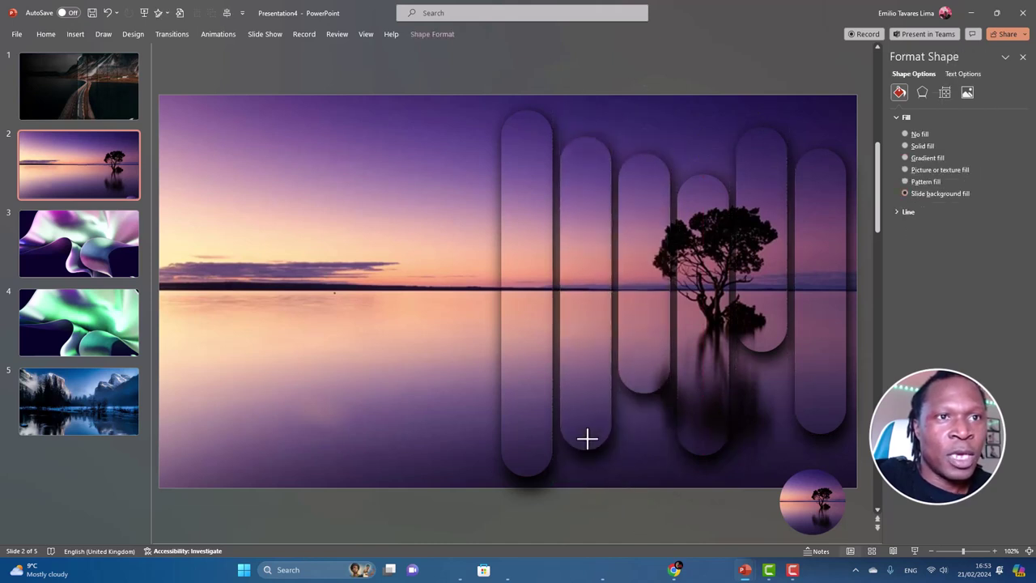
pyautogui.click(536, 458)
pyautogui.moveTo(527, 476); pyautogui.dragTo(529, 393)
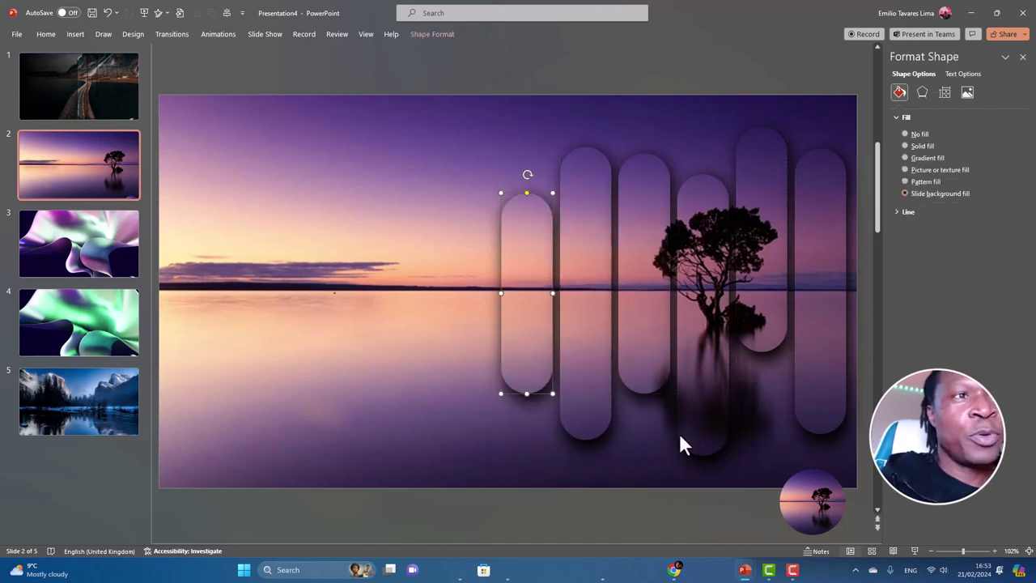
# Step: Shorten the three rightmost bars on slide 3 about their centres, keeping the fifth longer than its neighbours
pyautogui.click(66, 252)
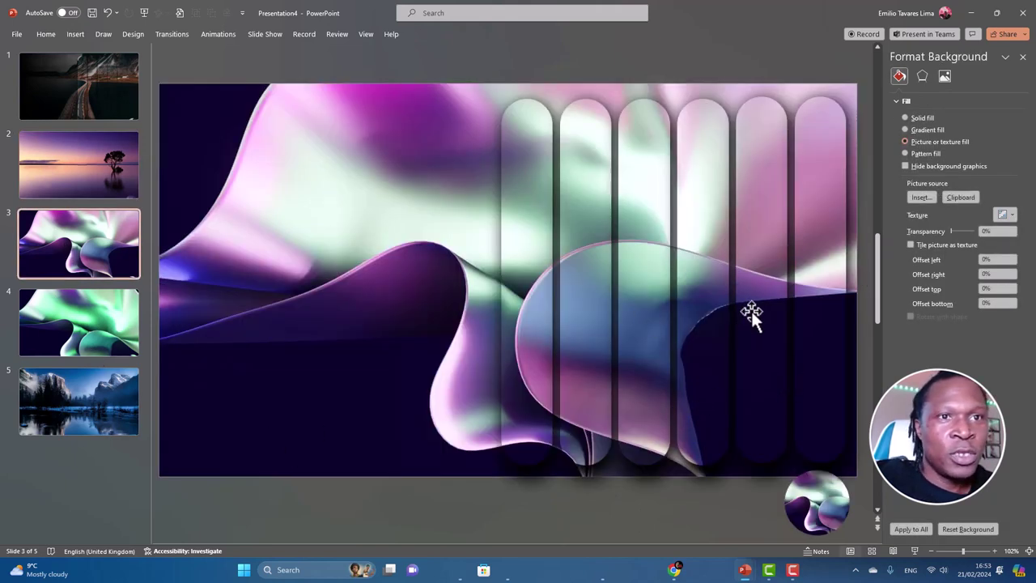
pyautogui.click(826, 348)
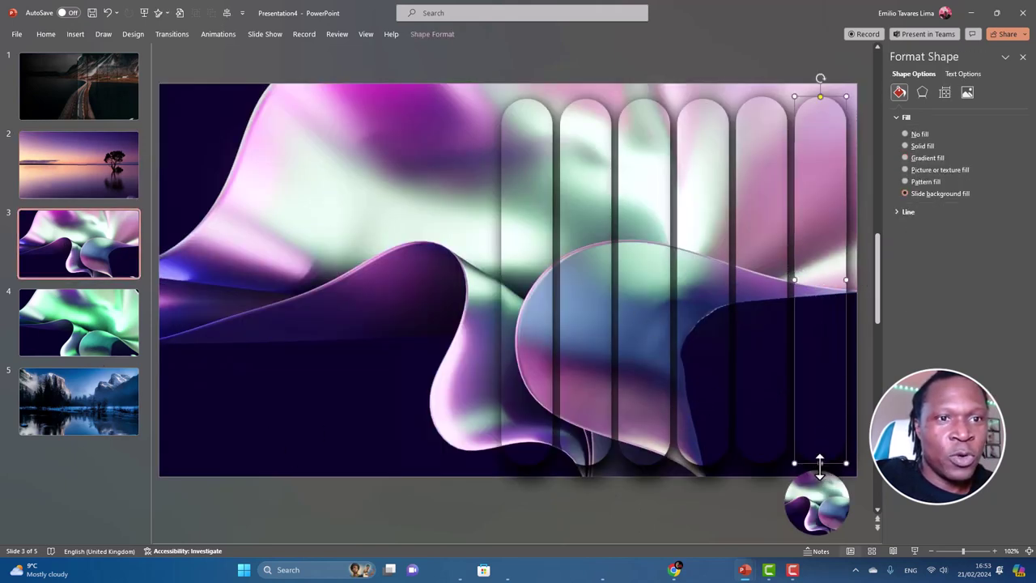
pyautogui.moveTo(820, 463); pyautogui.dragTo(821, 393)
pyautogui.click(770, 421)
pyautogui.moveTo(762, 463); pyautogui.dragTo(762, 427)
pyautogui.click(713, 442)
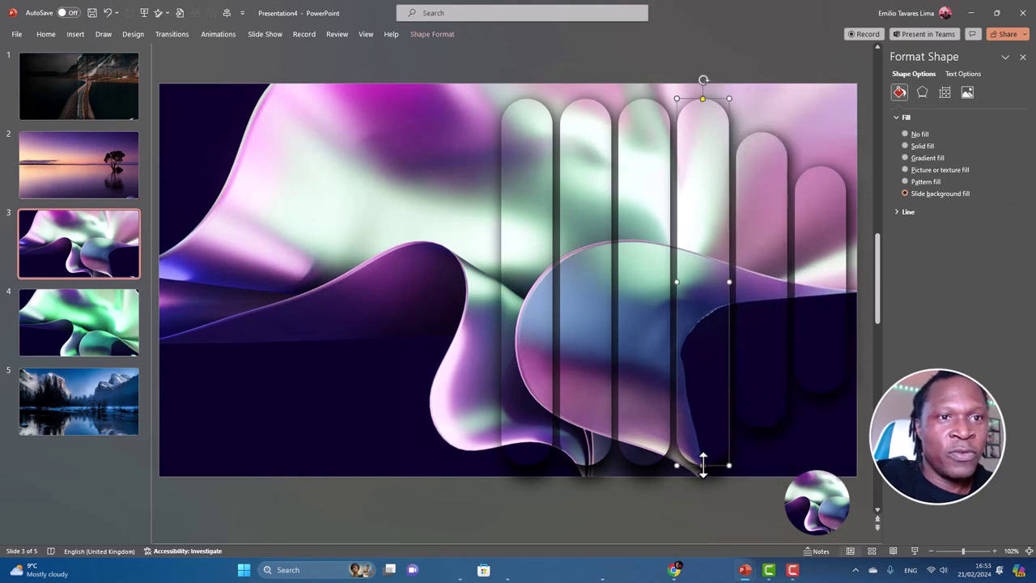
pyautogui.moveTo(703, 465); pyautogui.dragTo(703, 389)
# Step: Shorten the three leftmost bars on slide 3 about their centres, making the second the shortest
pyautogui.click(654, 436)
pyautogui.moveTo(645, 465); pyautogui.dragTo(645, 428)
pyautogui.click(596, 437)
pyautogui.moveTo(586, 465); pyautogui.dragTo(586, 376)
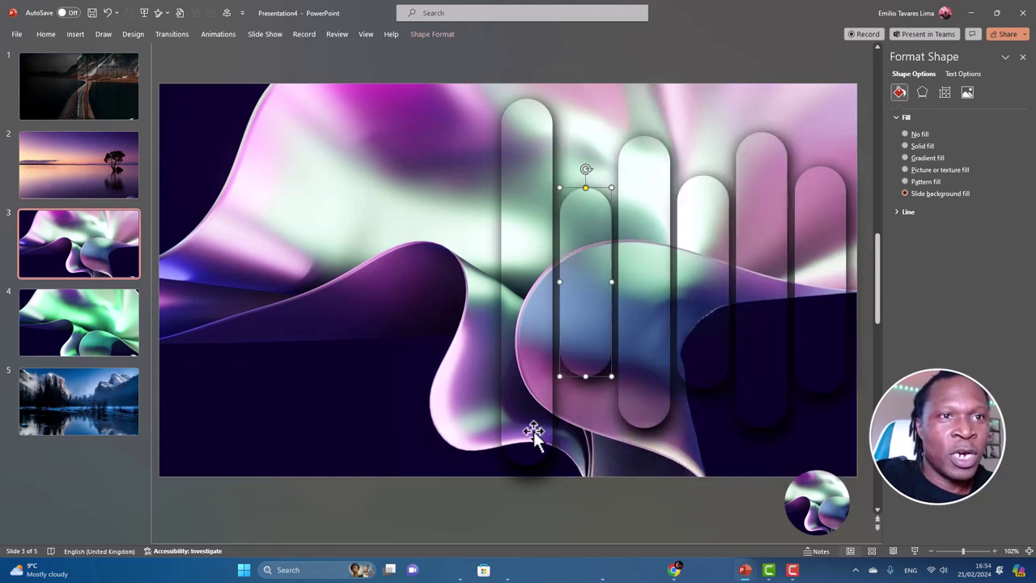
pyautogui.click(533, 431)
pyautogui.moveTo(527, 465); pyautogui.dragTo(534, 430)
# Step: Shorten the first three bars on slide 4 about their centres so their lengths increase from left to right
pyautogui.click(105, 326)
pyautogui.click(518, 460)
pyautogui.moveTo(527, 469); pyautogui.dragTo(545, 369)
pyautogui.click(585, 364)
pyautogui.moveTo(585, 481); pyautogui.dragTo(586, 409)
pyautogui.click(645, 364)
pyautogui.moveTo(644, 469); pyautogui.dragTo(645, 431)
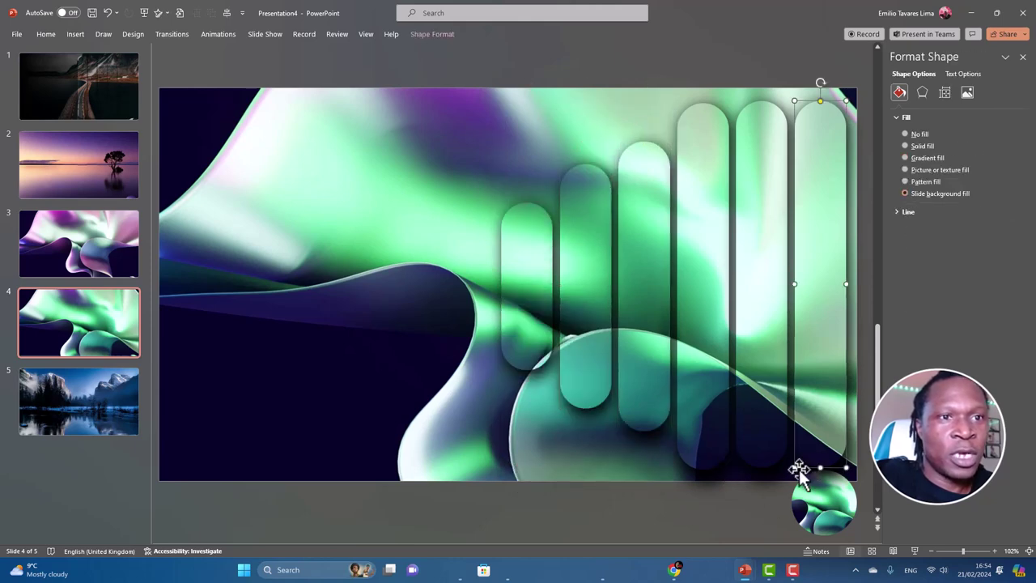